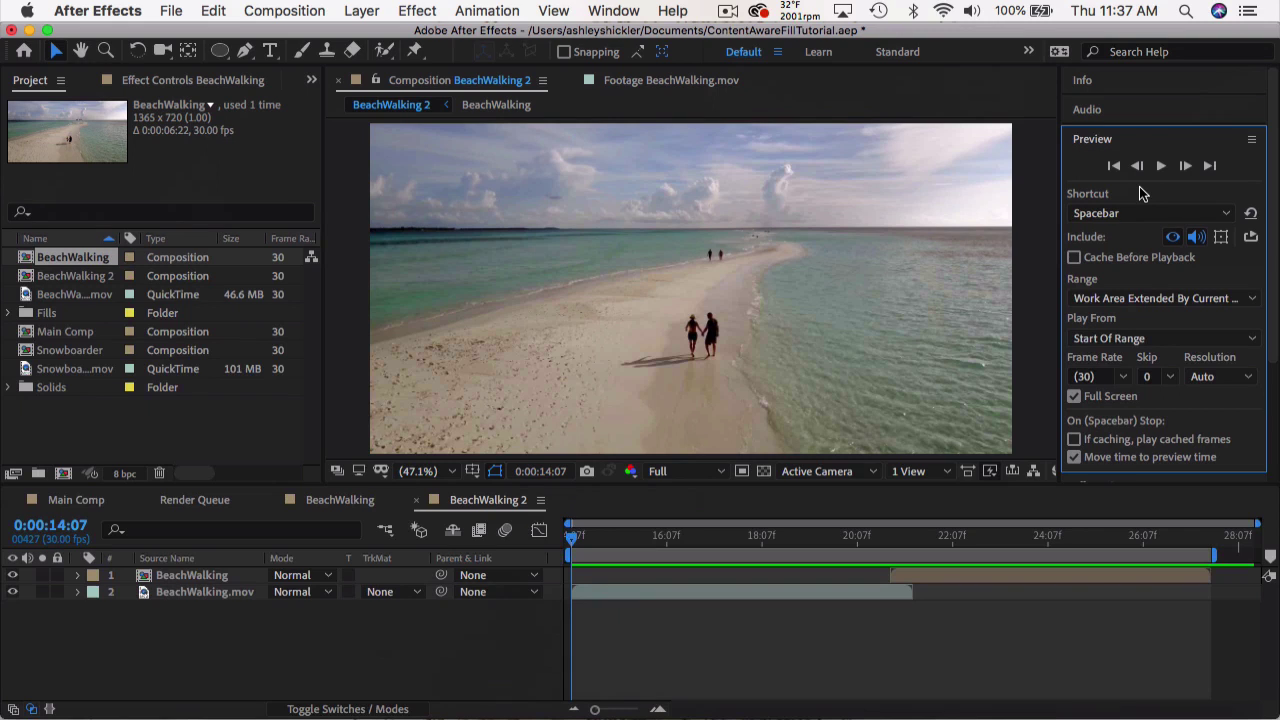
Step: Create a composition from BeachWalking.mov and rename it Tutorial
{"action": "left_click", "coordinate": [98, 296]}
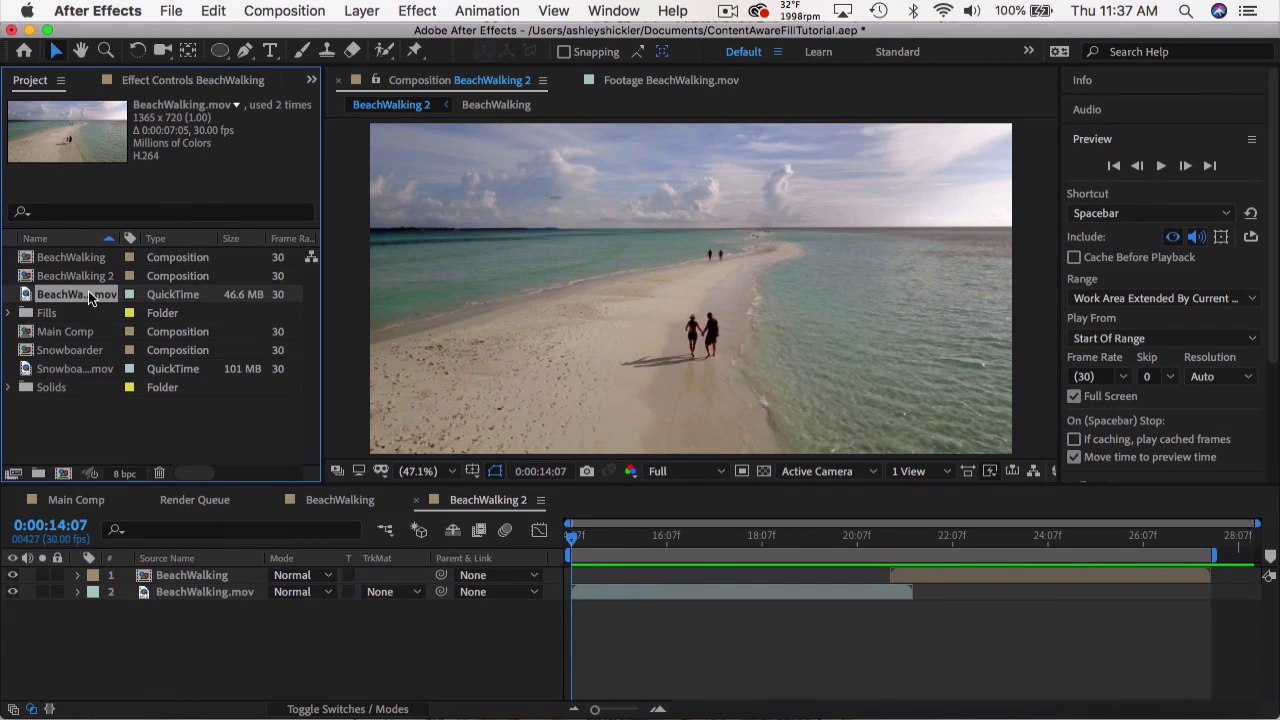
{"action": "left_click_drag", "start_coordinate": [88, 291], "coordinate": [69, 468]}
{"action": "left_click", "coordinate": [293, 9]}
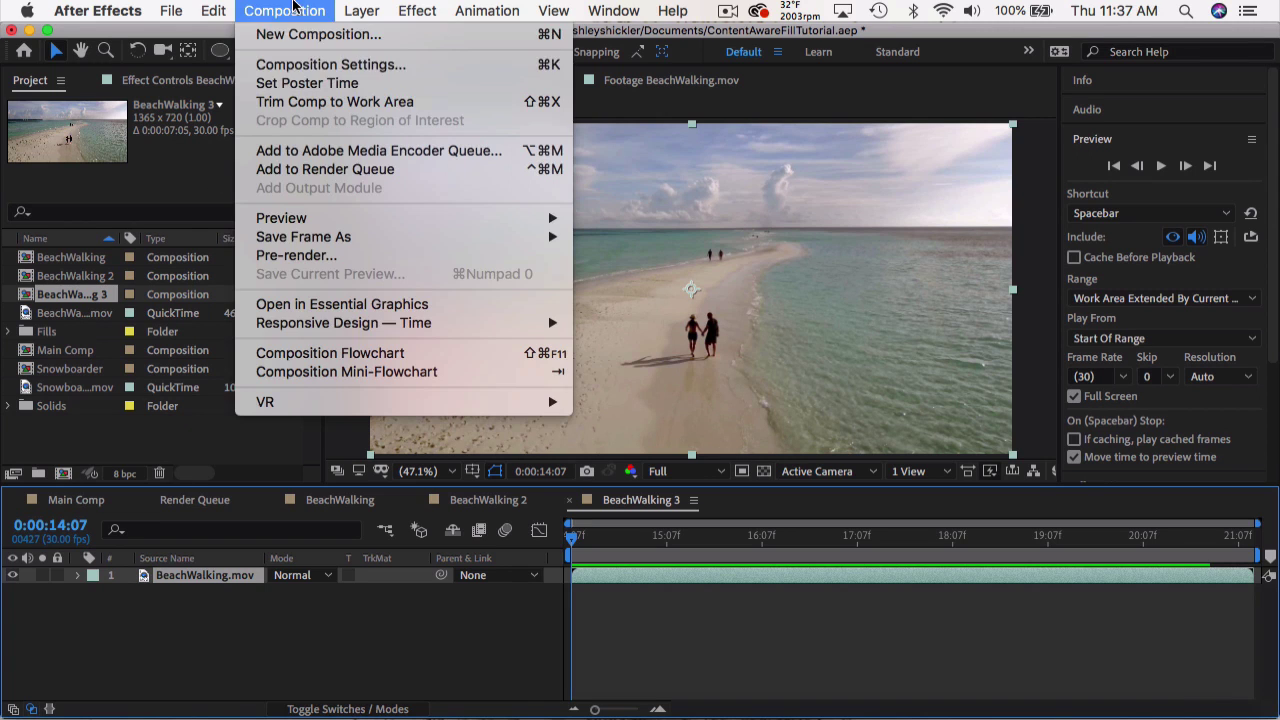
{"action": "left_click", "coordinate": [320, 65]}
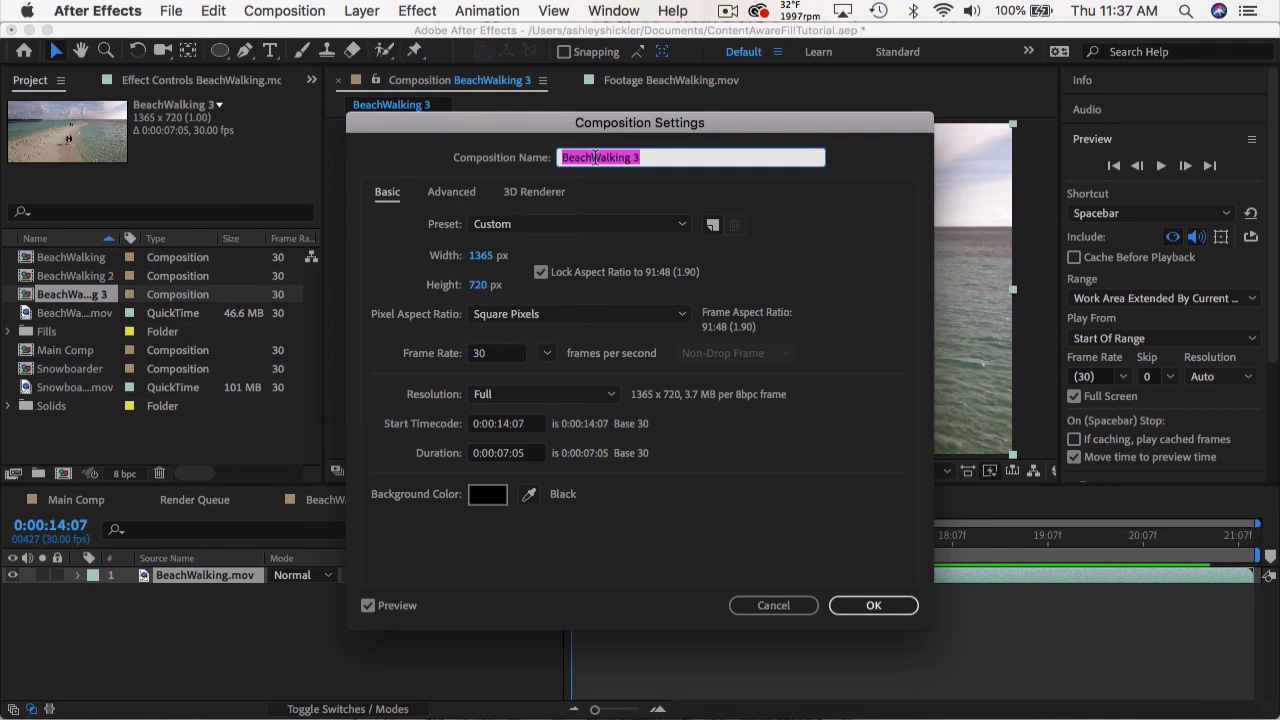
{"action": "type", "text": "Tutorial"}
{"action": "key", "text": "Tab"}
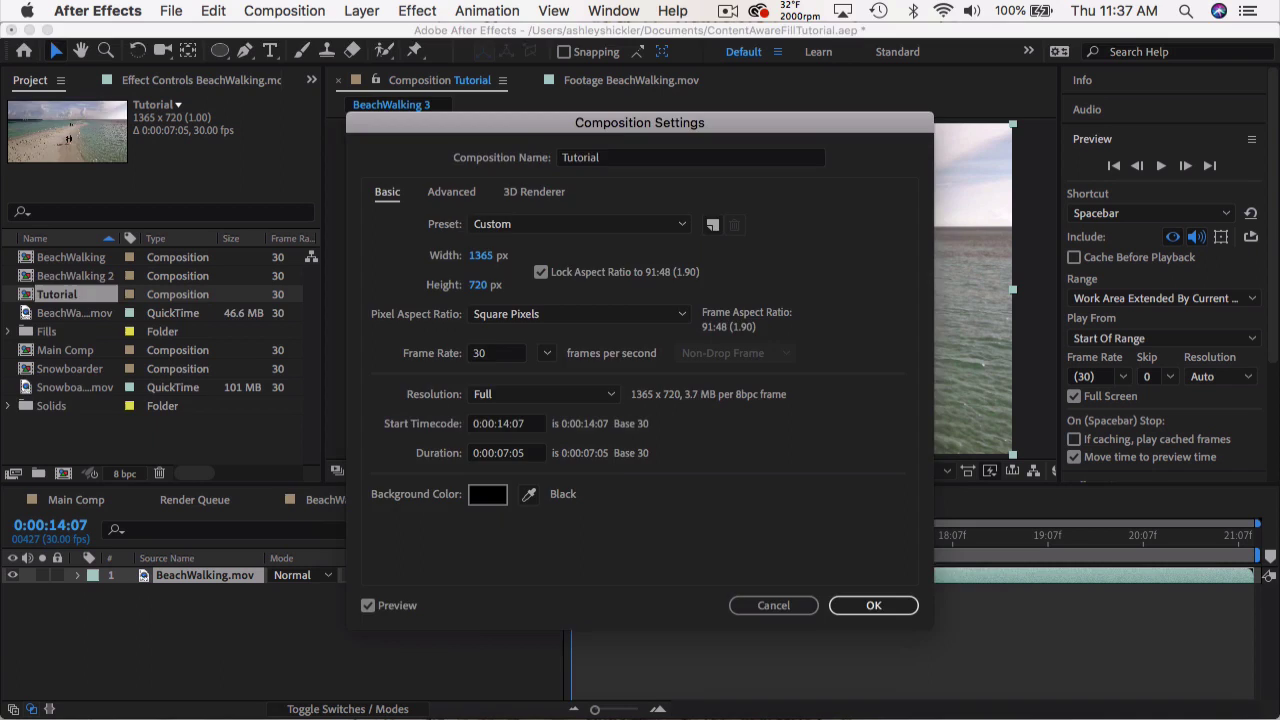
{"action": "key", "text": "Return"}
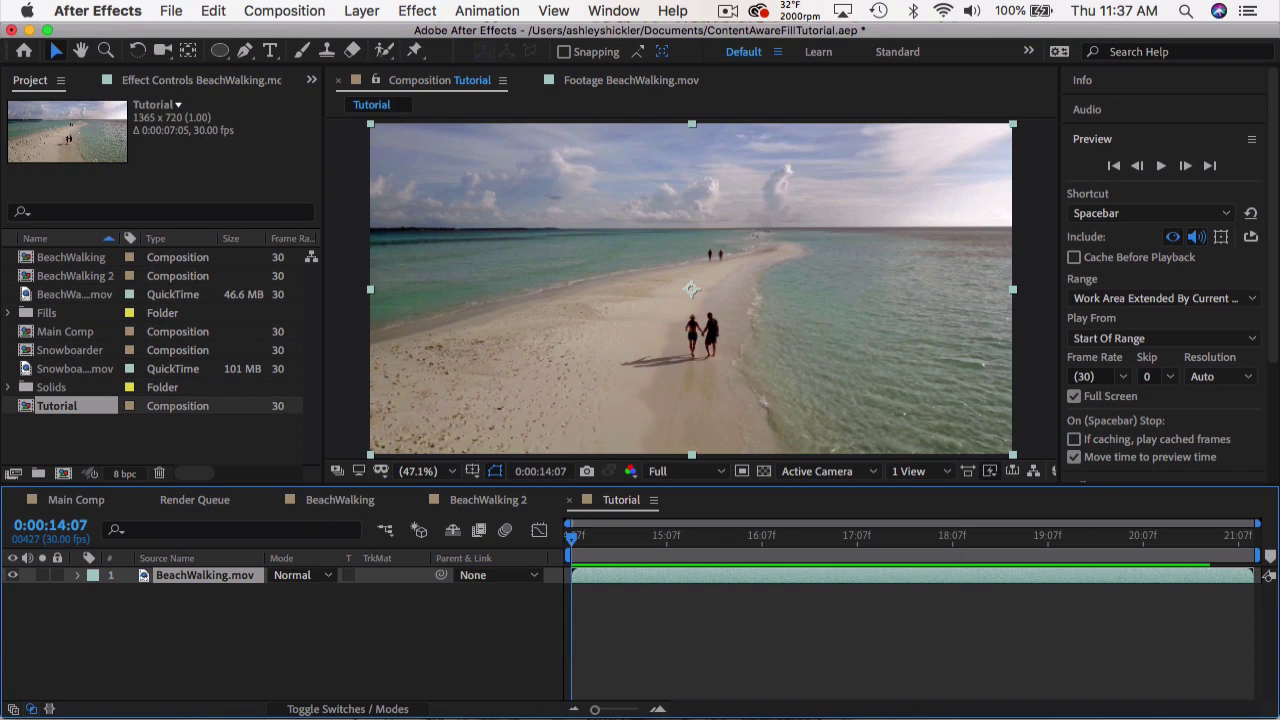
Step: Open the Content-Aware Fill panel and expand all its settings
{"action": "left_click", "coordinate": [1108, 141]}
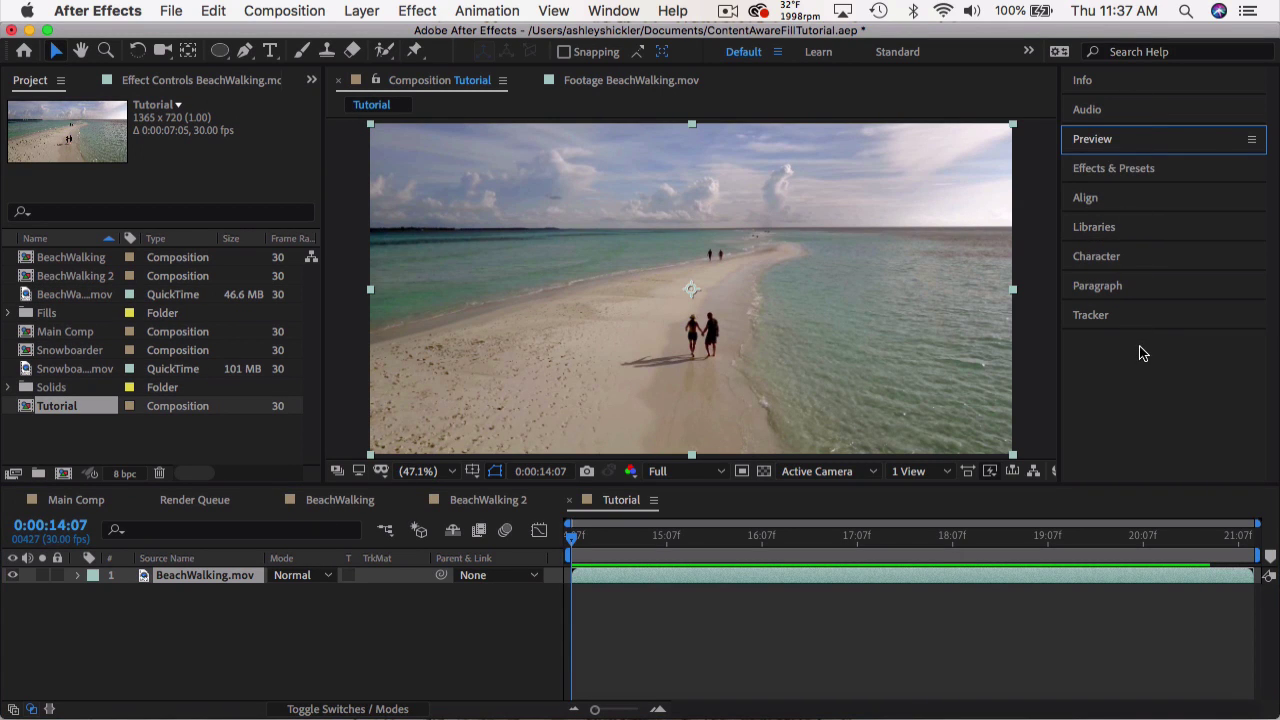
{"action": "left_click", "coordinate": [617, 11]}
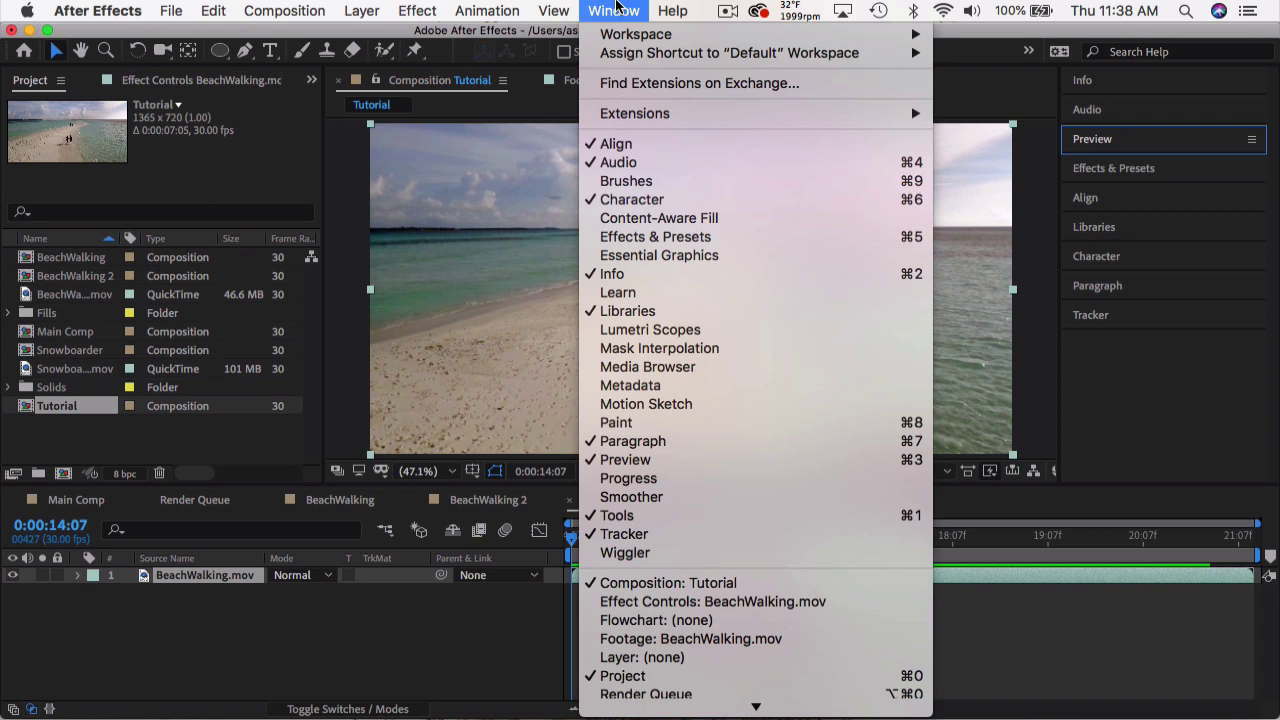
{"action": "left_click", "coordinate": [685, 218]}
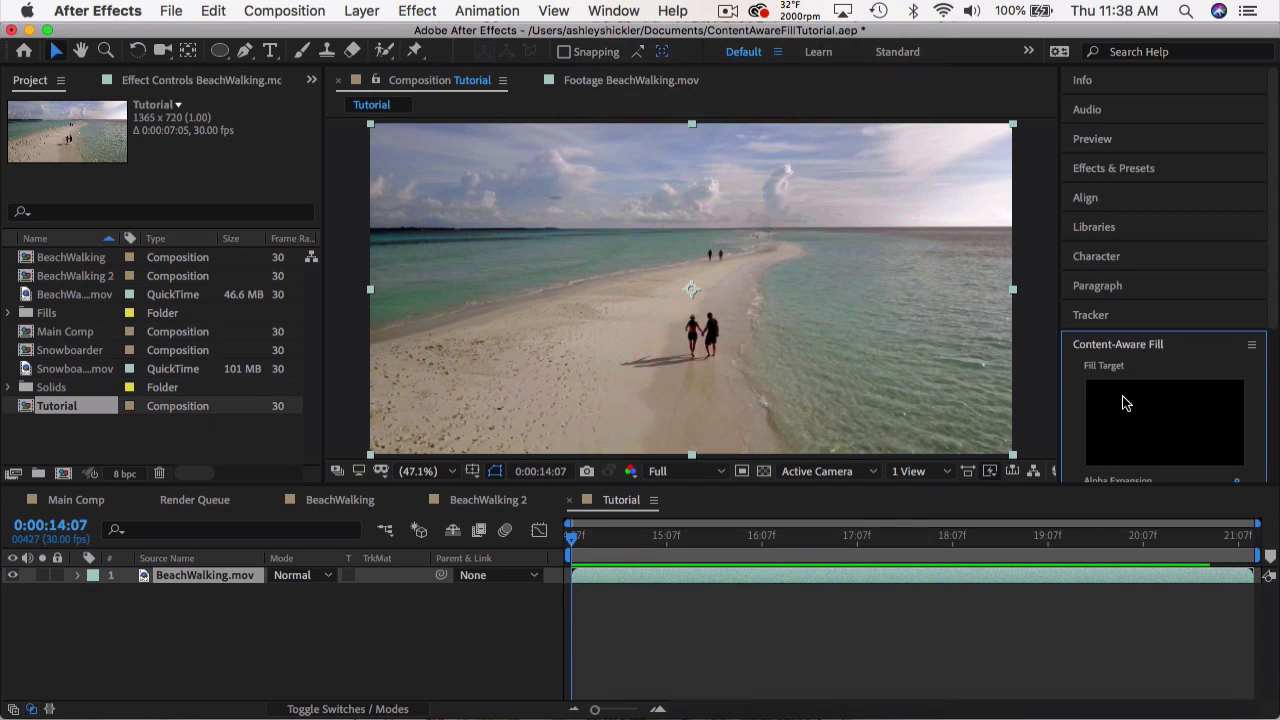
{"action": "left_click", "coordinate": [1155, 342]}
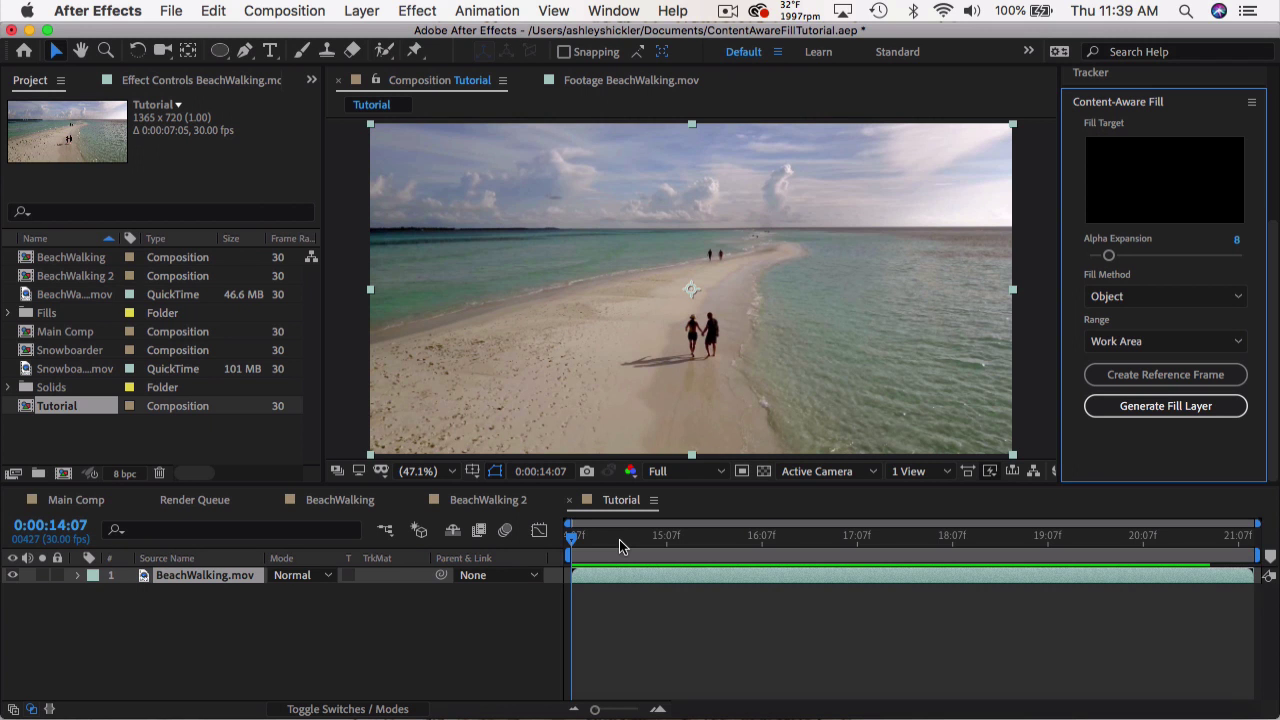
Step: Scrub the Tutorial timeline to about 0:00:17:15, where the distant couple walk on the sandbar
{"action": "left_click_drag", "start_coordinate": [619, 539], "coordinate": [883, 547]}
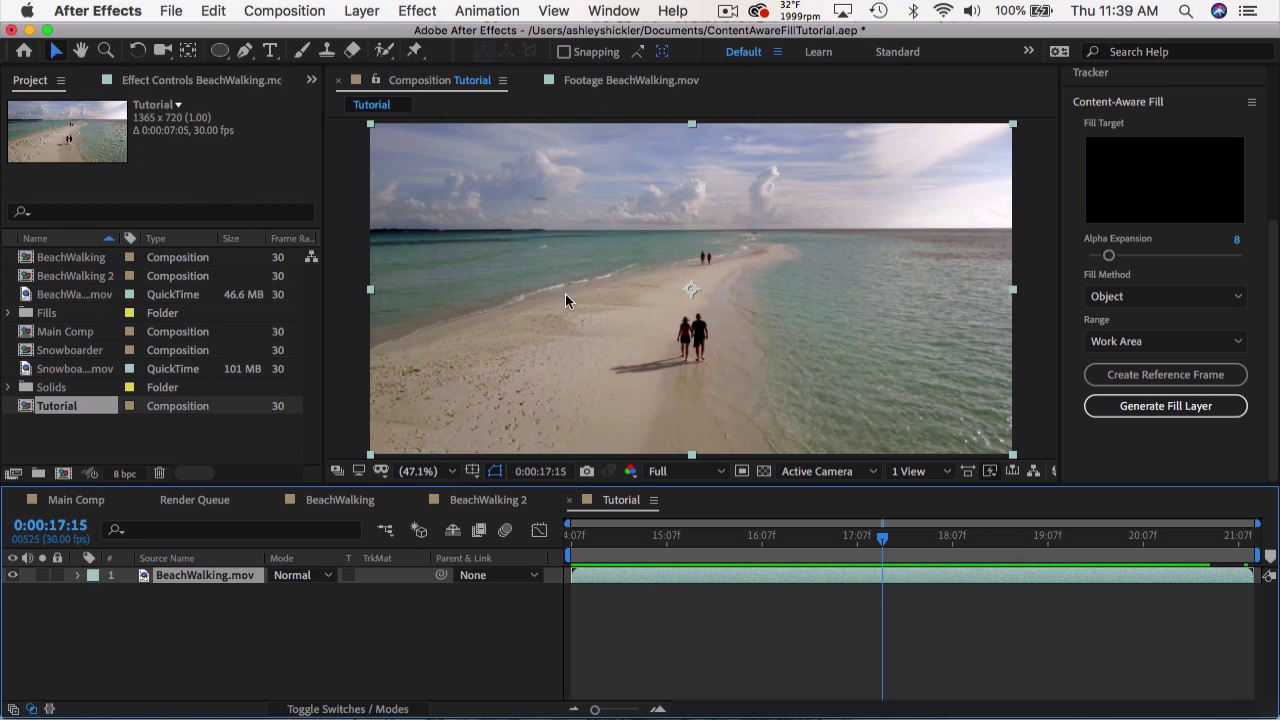
Step: Zoom in and draw a closed four-point Pen mask around the distant couple
{"action": "left_click", "coordinate": [244, 50]}
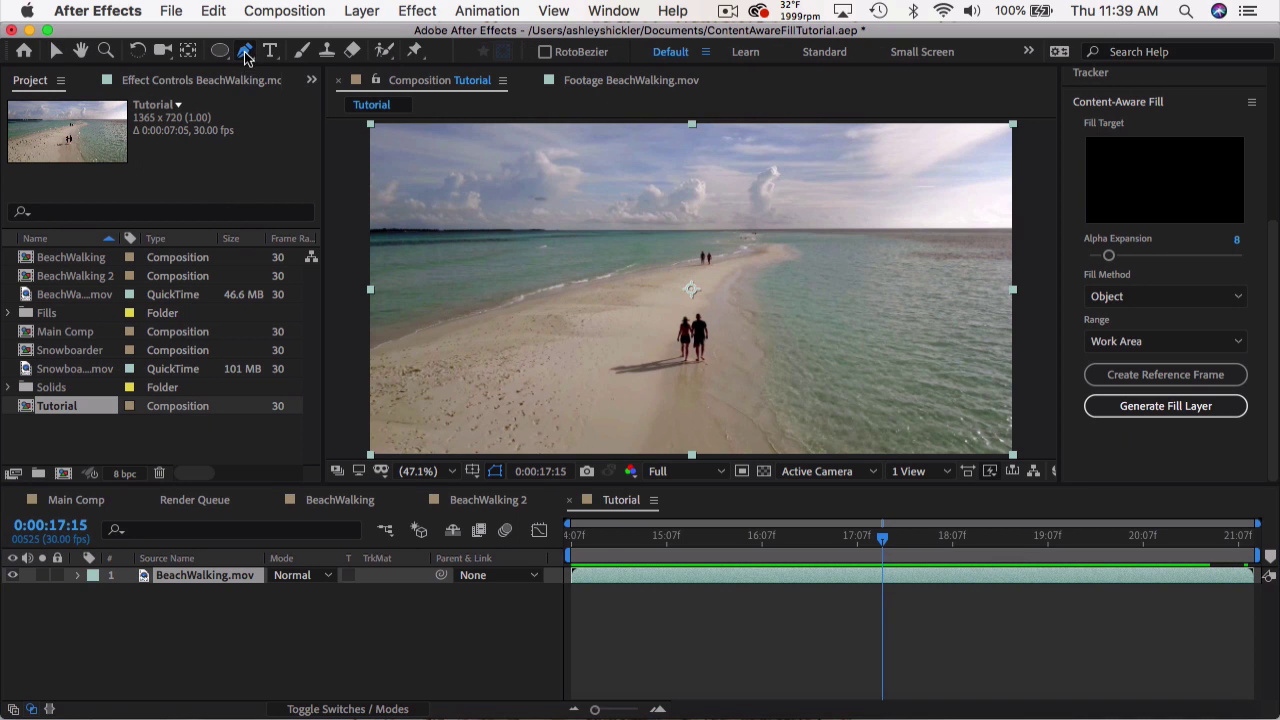
{"action": "scroll", "coordinate": [601, 207], "scroll_direction": "up", "scroll_amount": 4}
{"action": "key", "text": "grave"}
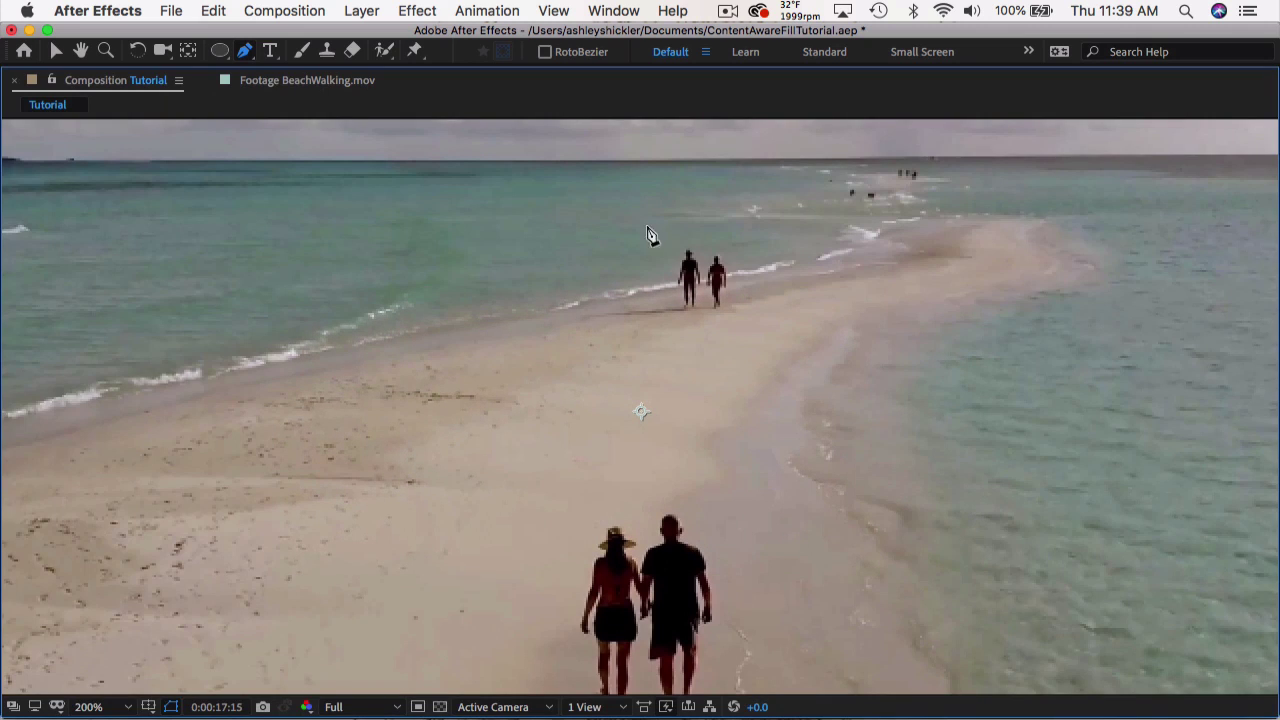
{"action": "key", "text": "space"}
{"action": "left_click_drag", "start_coordinate": [708, 288], "coordinate": [629, 392]}
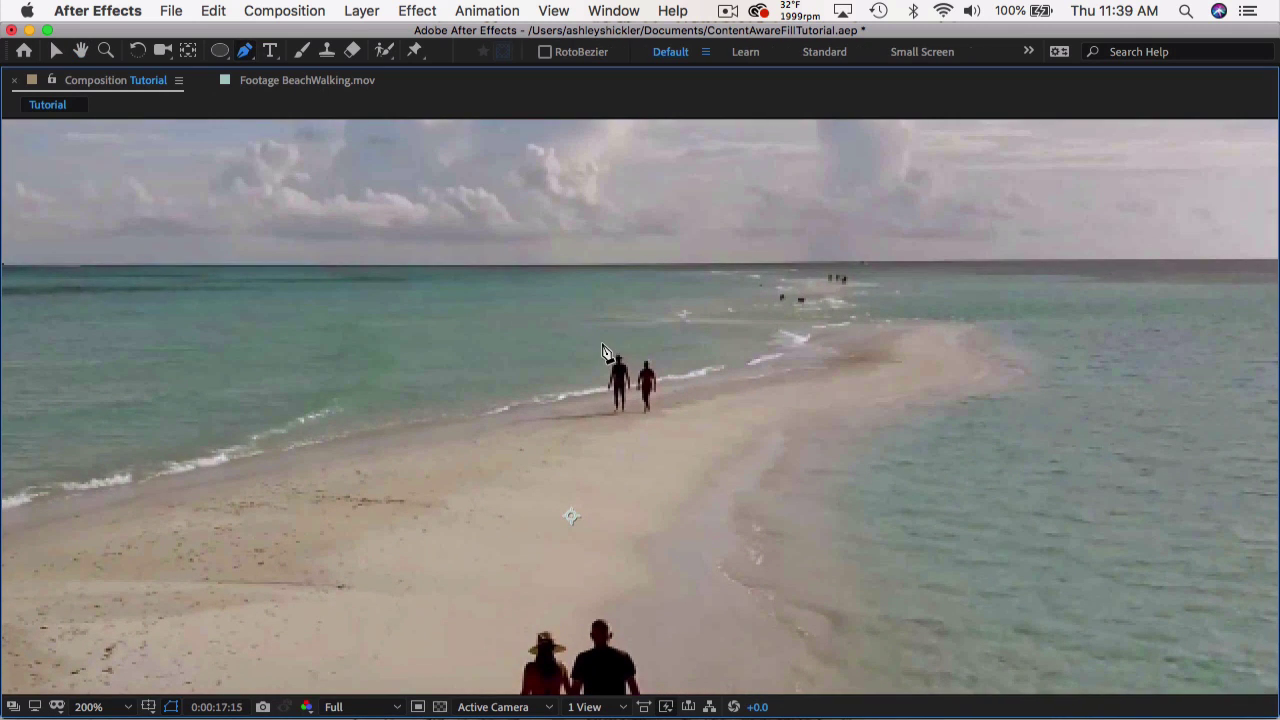
{"action": "left_click", "coordinate": [601, 343]}
{"action": "left_click", "coordinate": [604, 416]}
{"action": "left_click", "coordinate": [667, 411]}
{"action": "left_click", "coordinate": [662, 343]}
{"action": "left_click", "coordinate": [601, 345]}
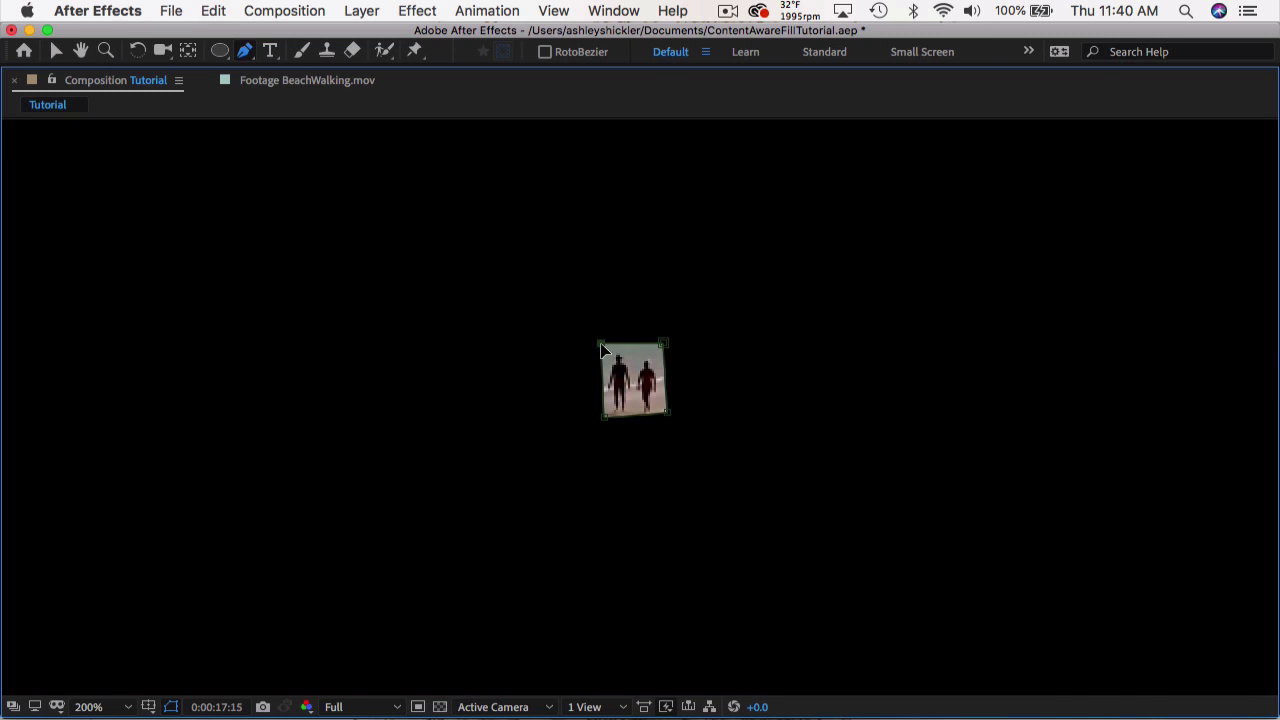
Step: Set Mask 1's mode to None and add a Mask Path keyframe at 0:00:17:15
{"action": "key", "text": "grave"}
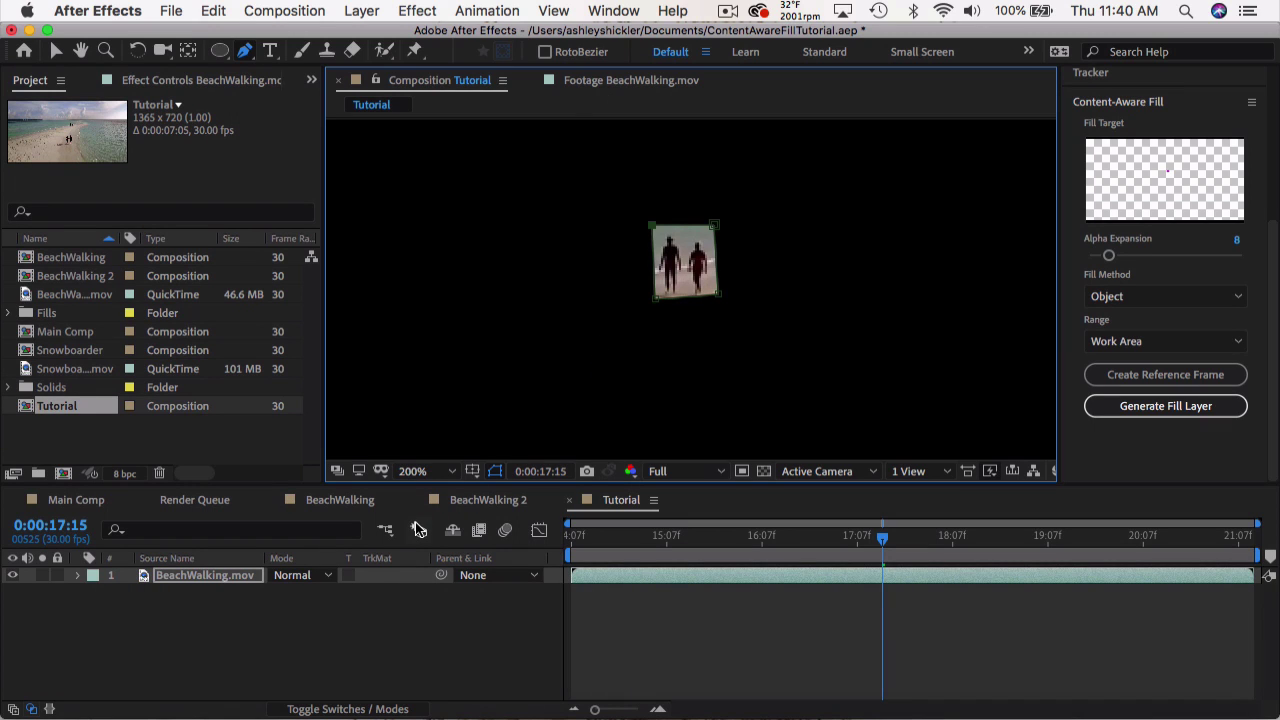
{"action": "key", "text": "m"}
{"action": "left_click", "coordinate": [322, 592]}
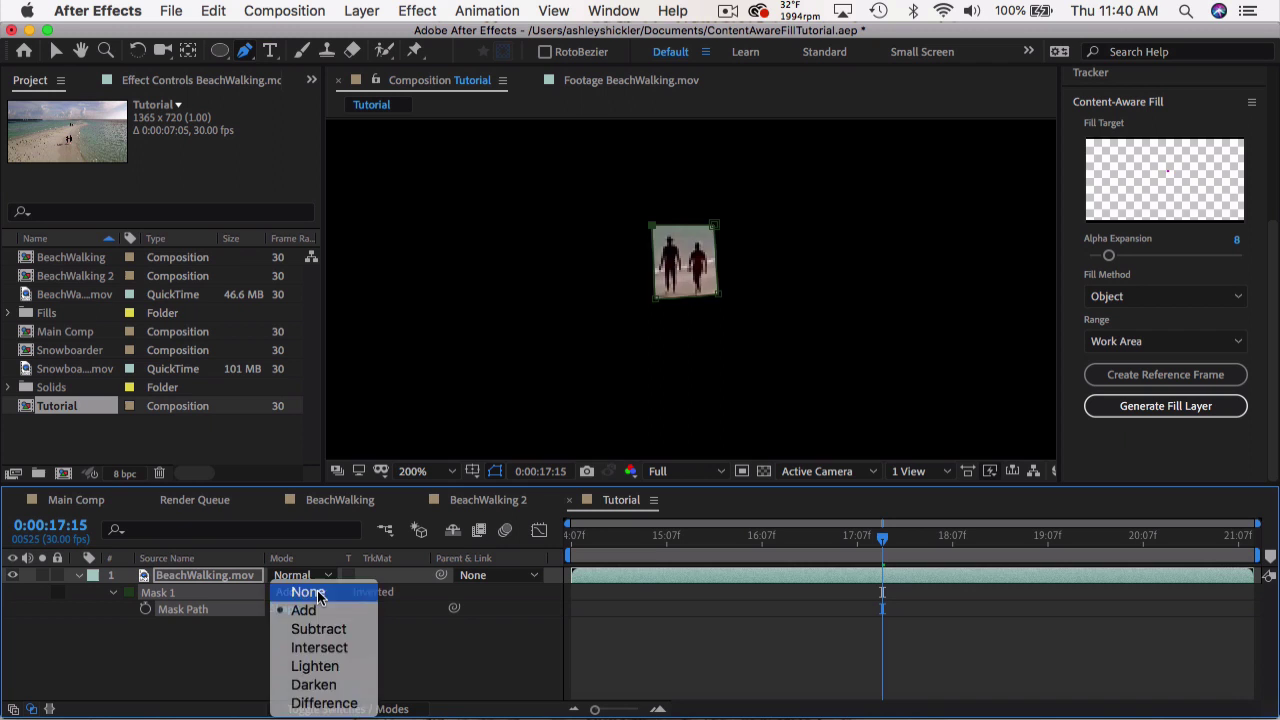
{"action": "left_click", "coordinate": [318, 590]}
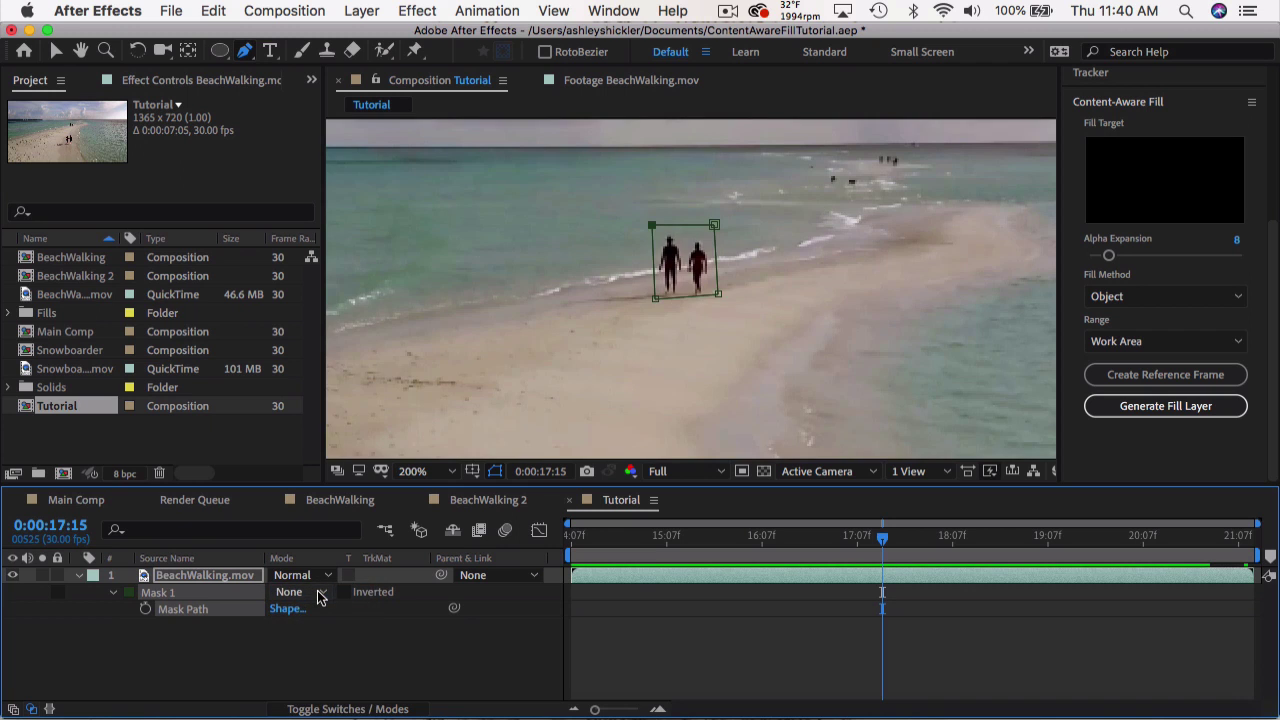
{"action": "left_click", "coordinate": [146, 609]}
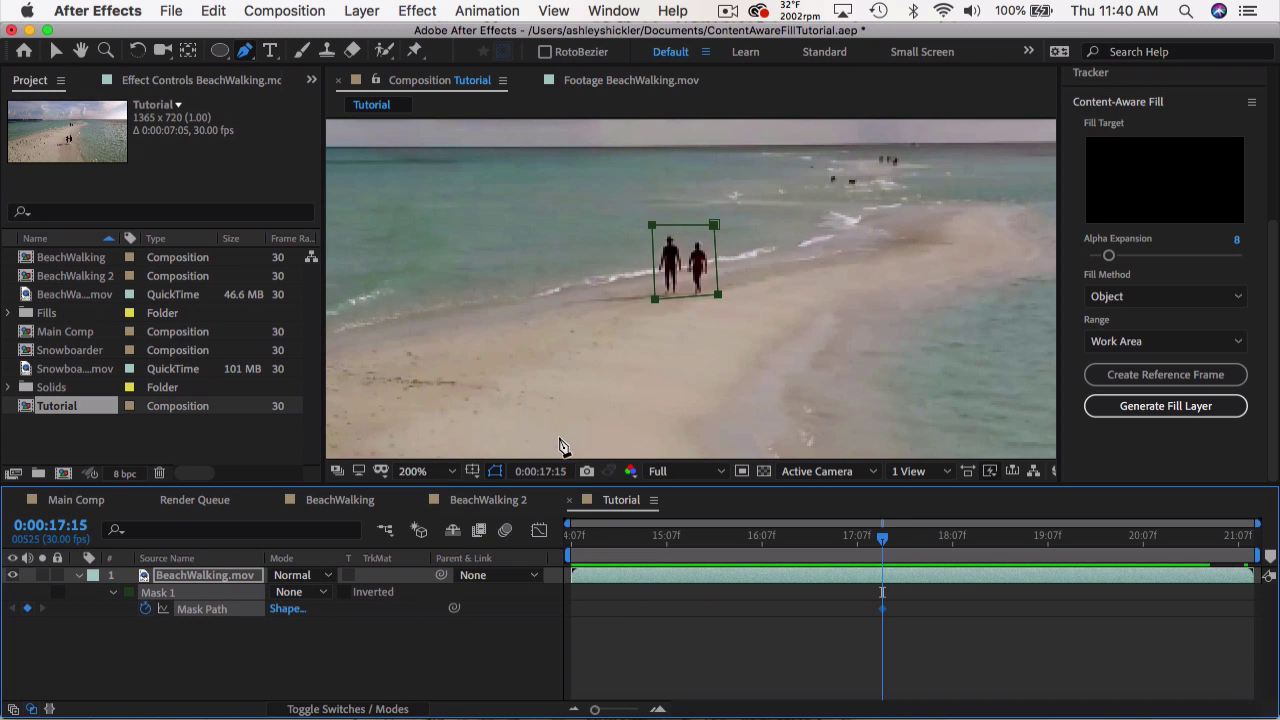
{"action": "key", "text": "h"}
{"action": "left_click_drag", "start_coordinate": [842, 239], "coordinate": [757, 314]}
{"action": "key", "text": "g"}
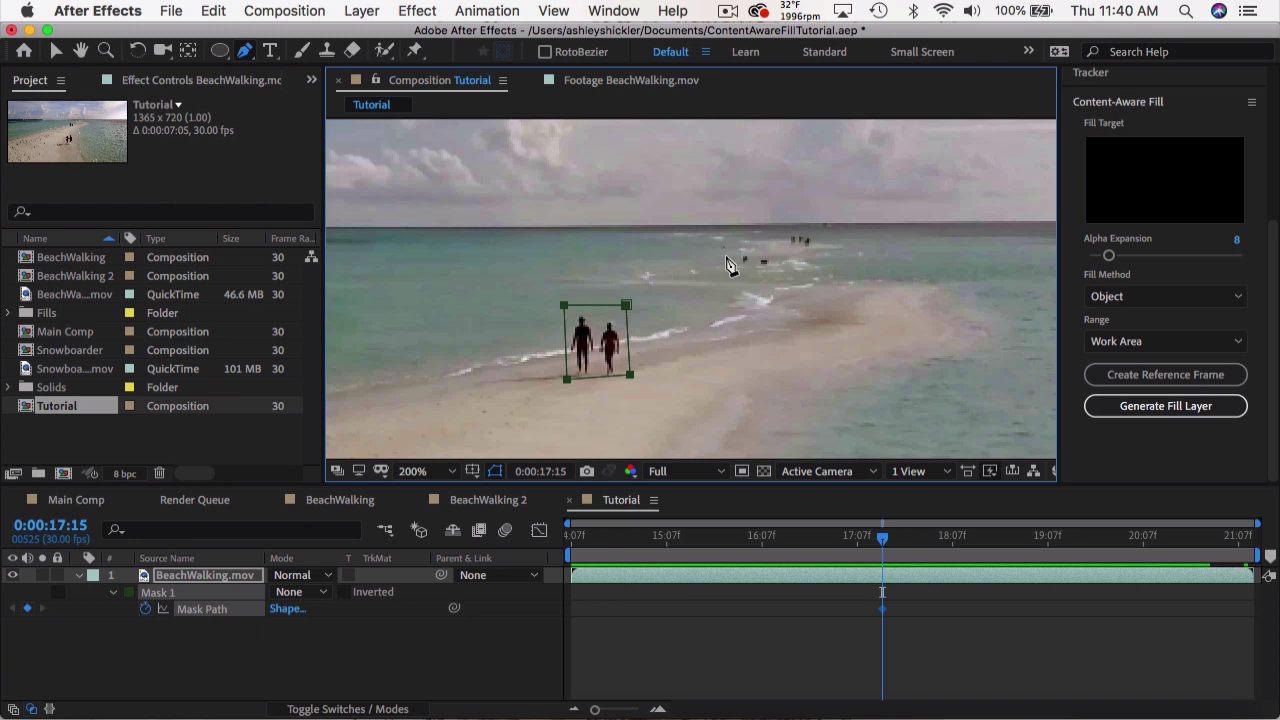
{"action": "left_click_drag", "start_coordinate": [882, 538], "coordinate": [552, 541]}
Step: Reposition Mask 1 over the couple at the clip start and at 0:00:15:28
{"action": "left_click", "coordinate": [55, 51]}
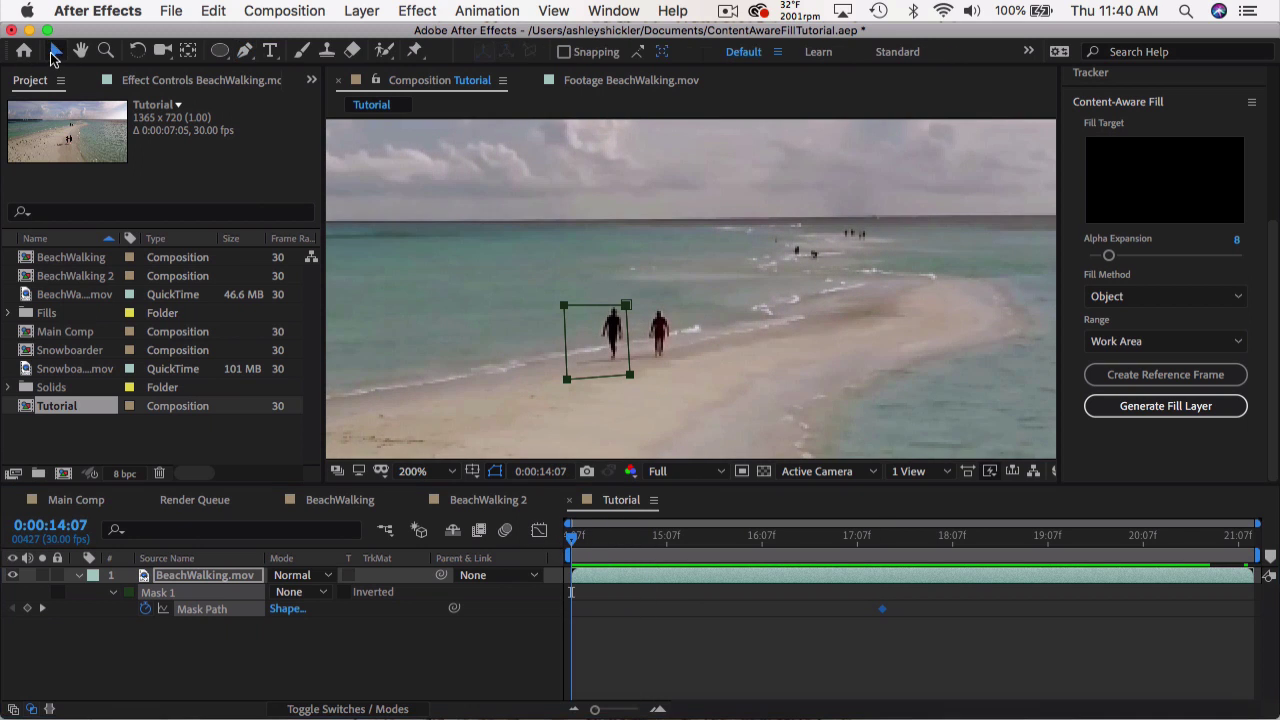
{"action": "double_click", "coordinate": [630, 369]}
{"action": "left_click_drag", "start_coordinate": [630, 369], "coordinate": [683, 331]}
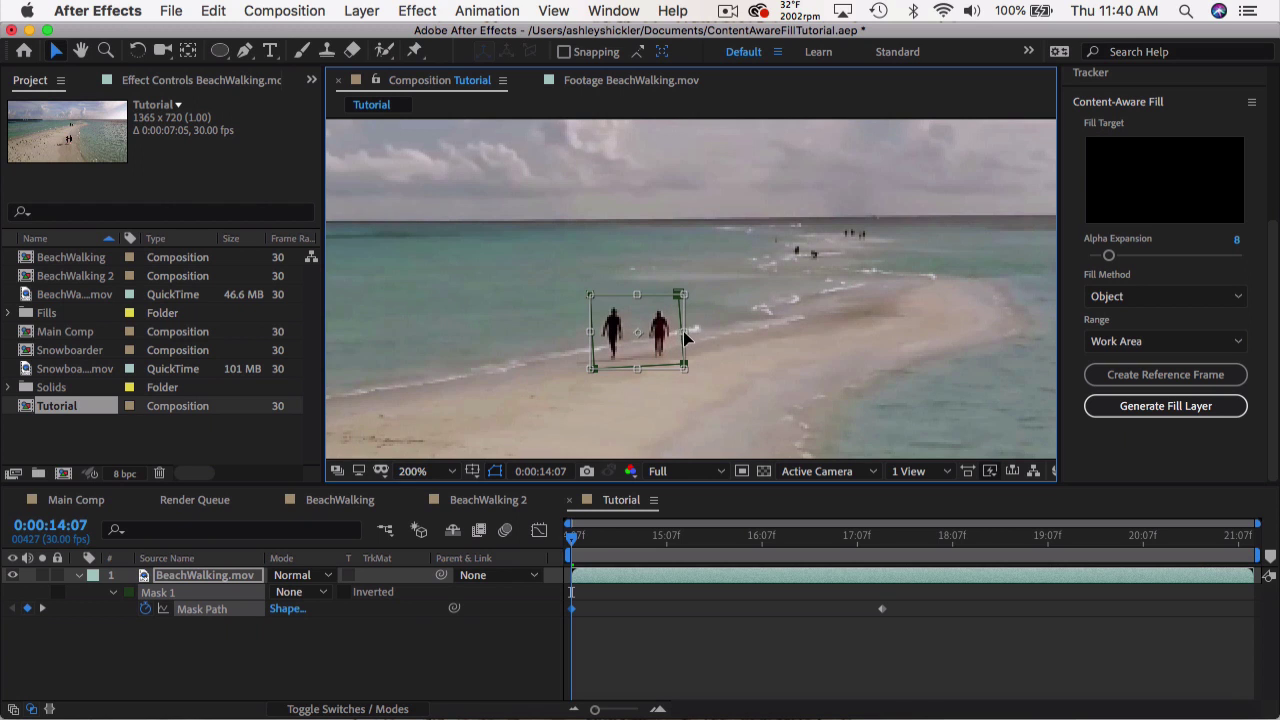
{"action": "left_click", "coordinate": [733, 535]}
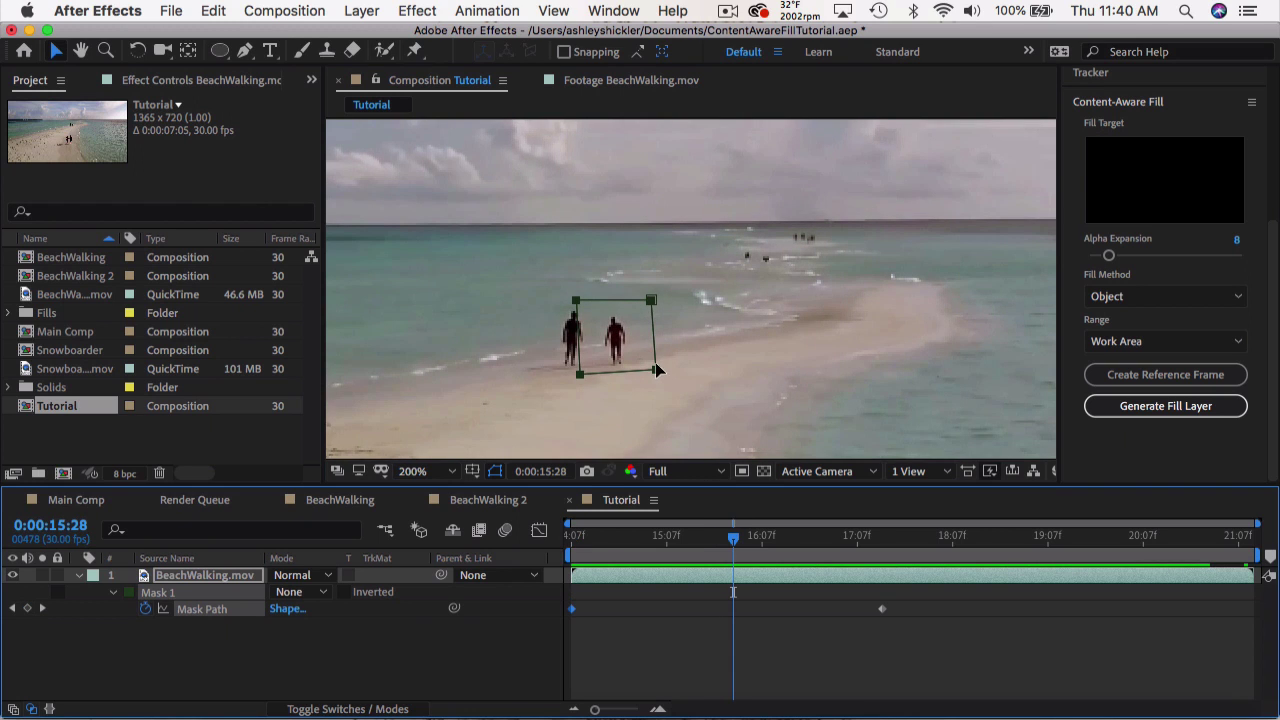
{"action": "left_click_drag", "start_coordinate": [646, 355], "coordinate": [628, 355]}
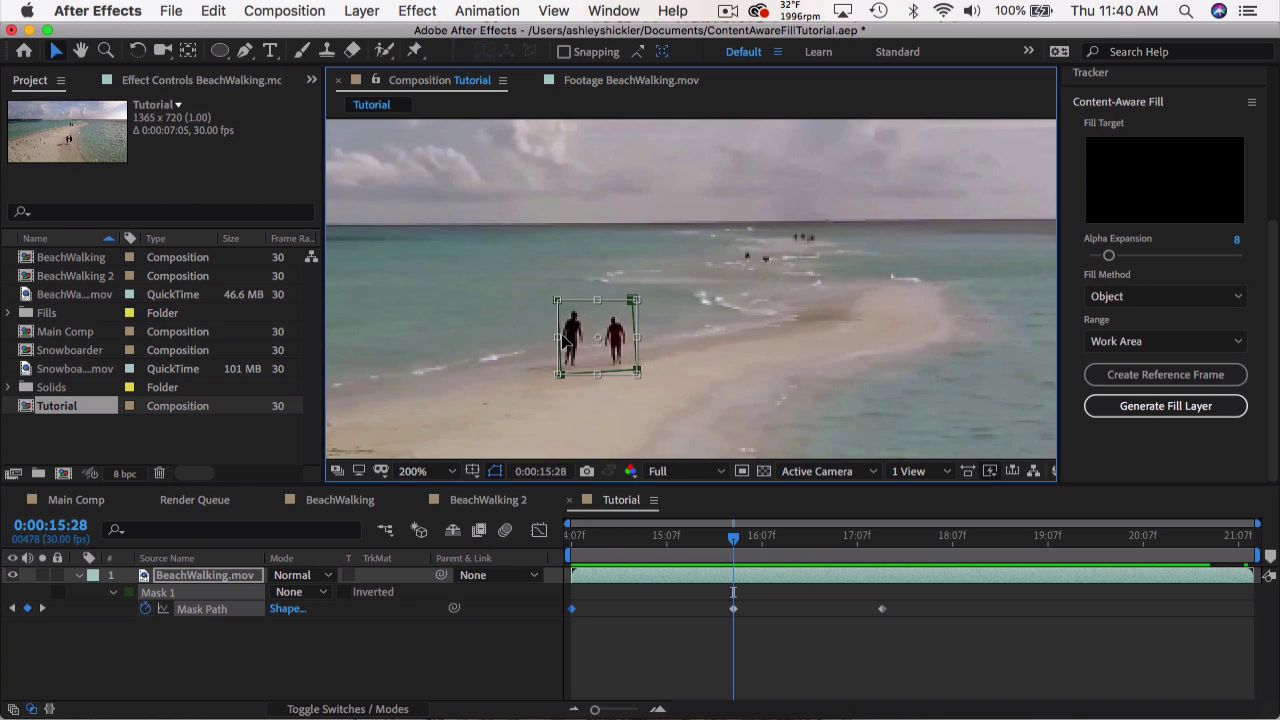
{"action": "left_click_drag", "start_coordinate": [558, 337], "coordinate": [546, 337]}
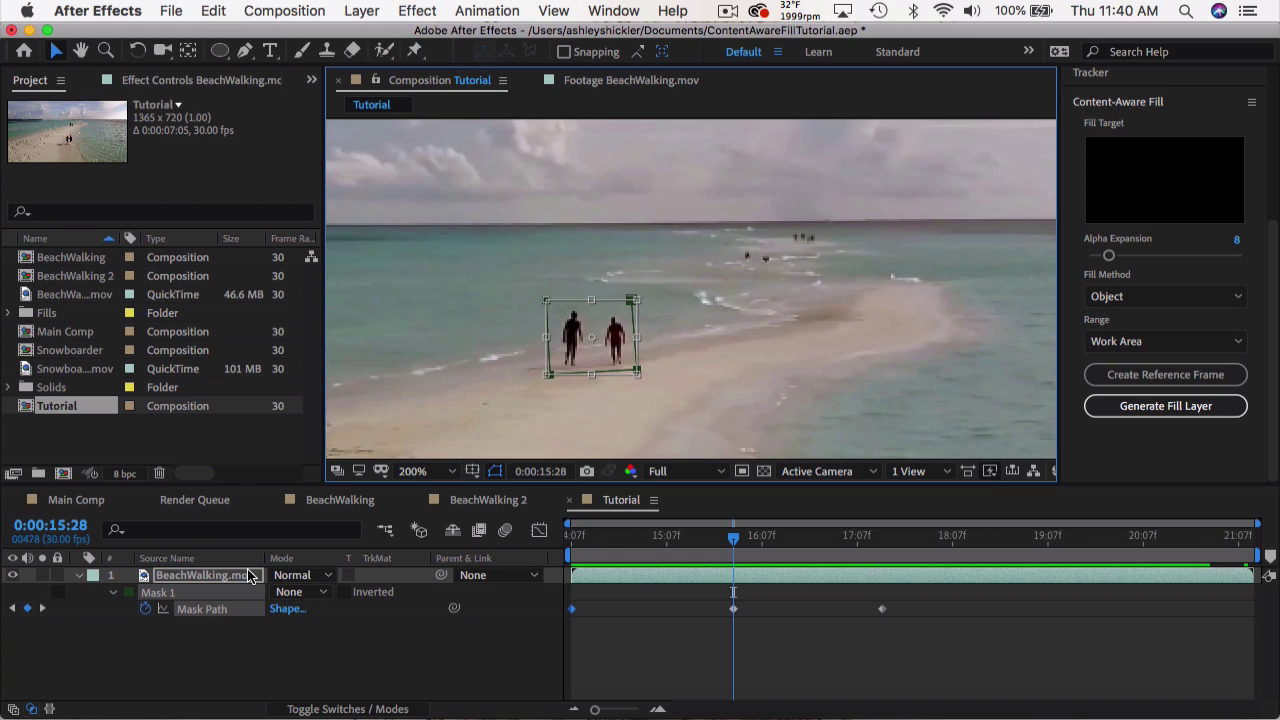
Step: Track Mask 1 through to the end of the clip, then return to the start
{"action": "right_click", "coordinate": [223, 590]}
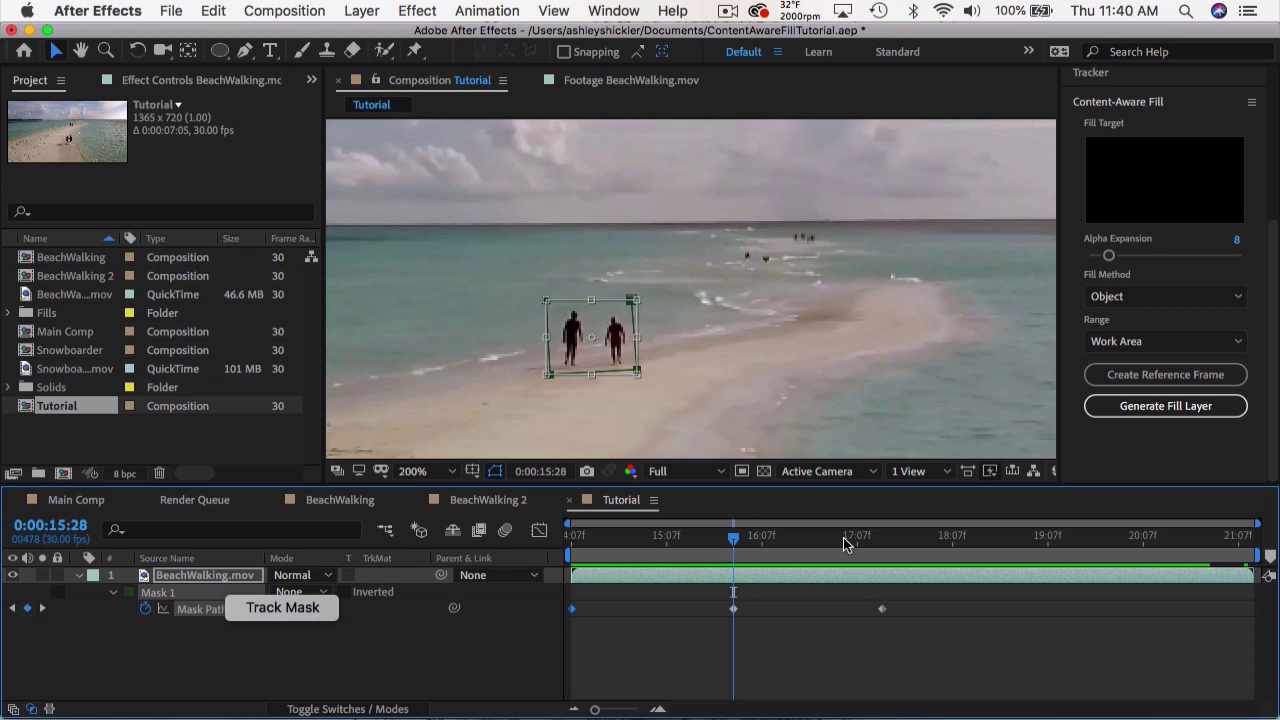
{"action": "left_click", "coordinate": [909, 536]}
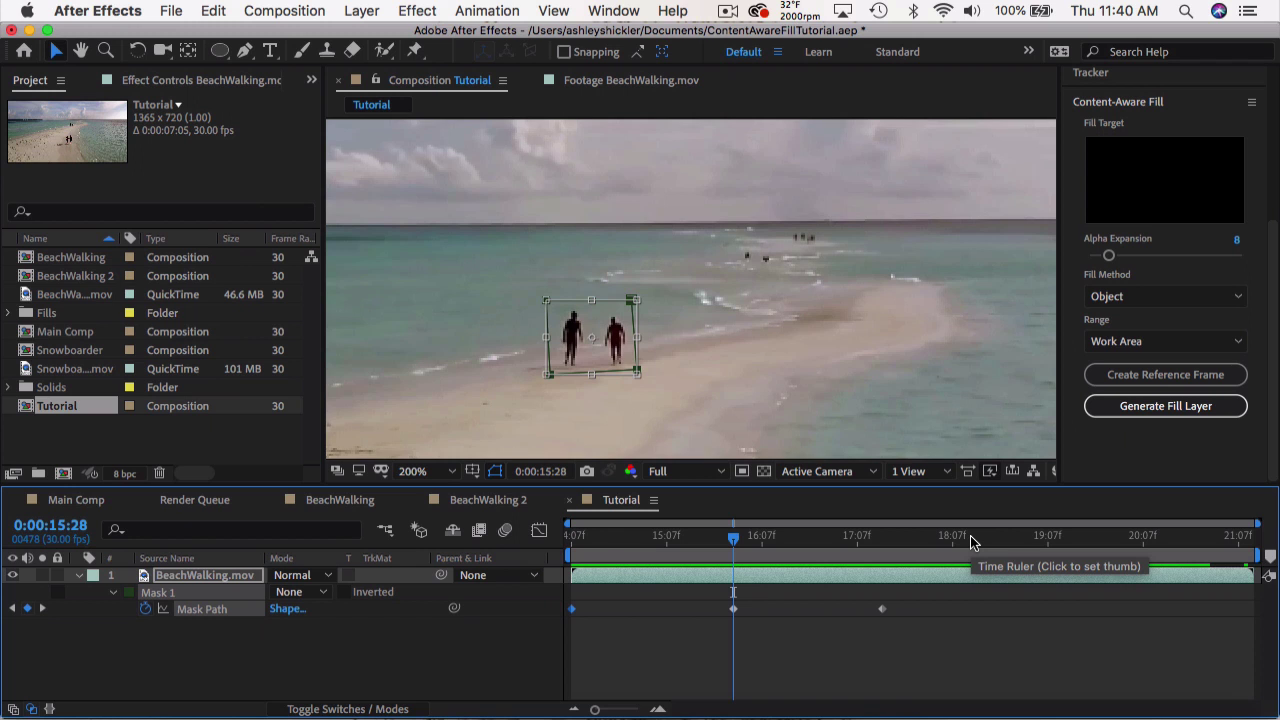
{"action": "left_click", "coordinate": [970, 535]}
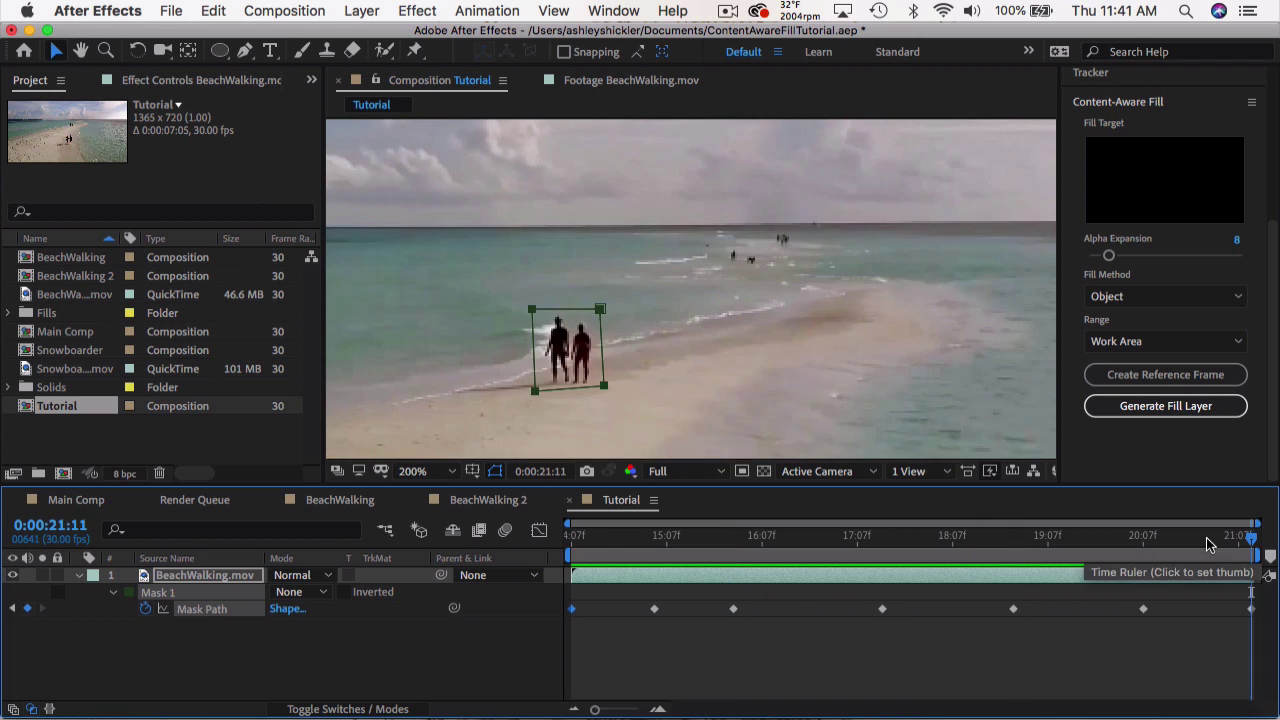
{"action": "left_click_drag", "start_coordinate": [1208, 545], "coordinate": [1105, 535]}
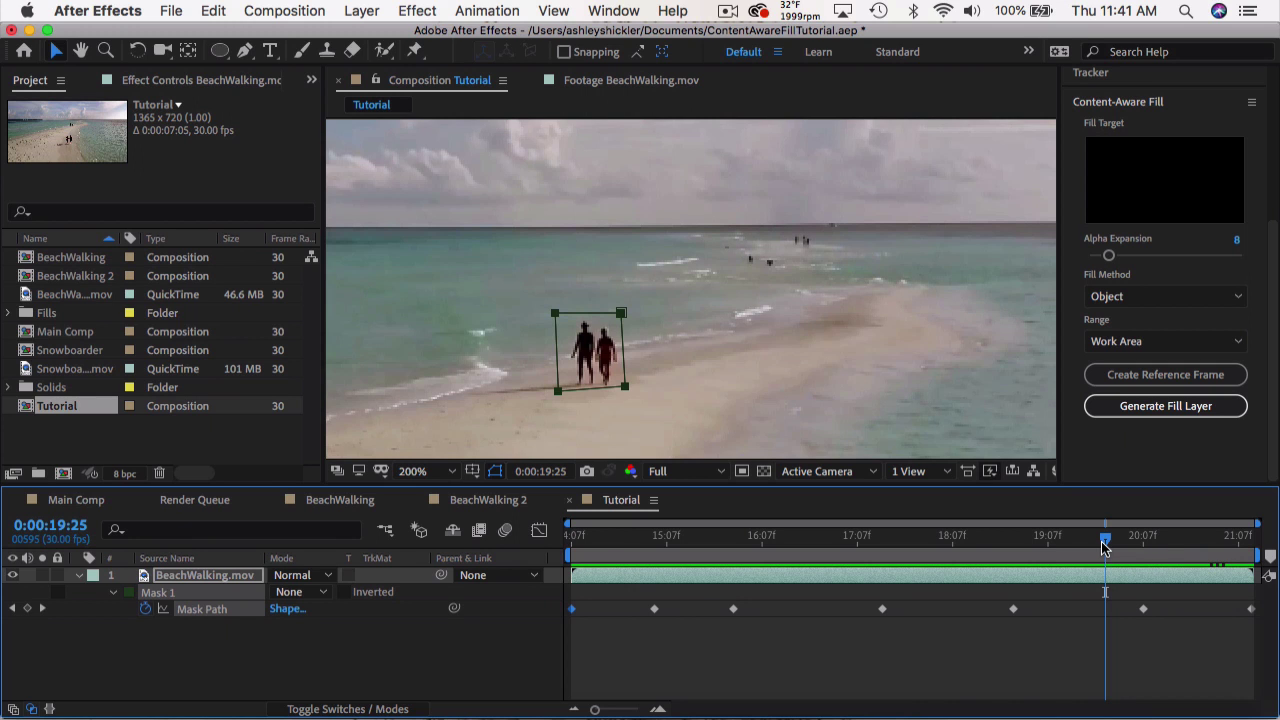
{"action": "left_click_drag", "start_coordinate": [1105, 545], "coordinate": [572, 540]}
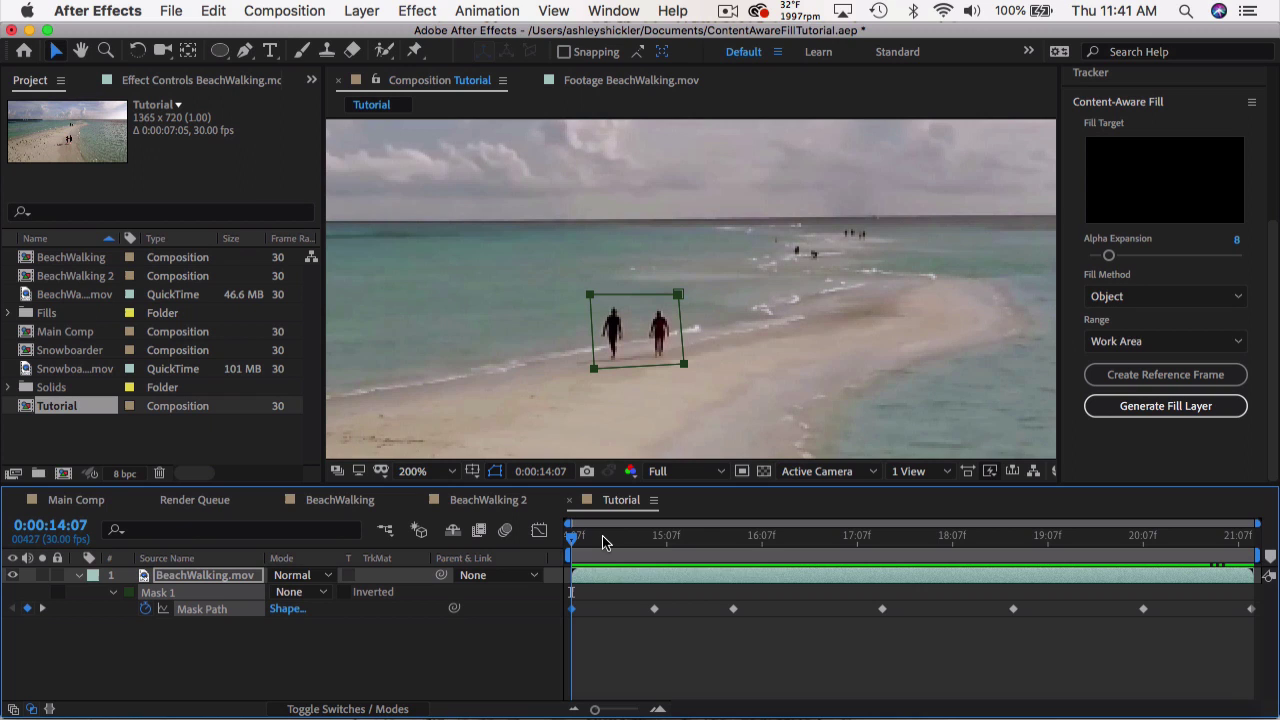
{"action": "left_click", "coordinate": [318, 594]}
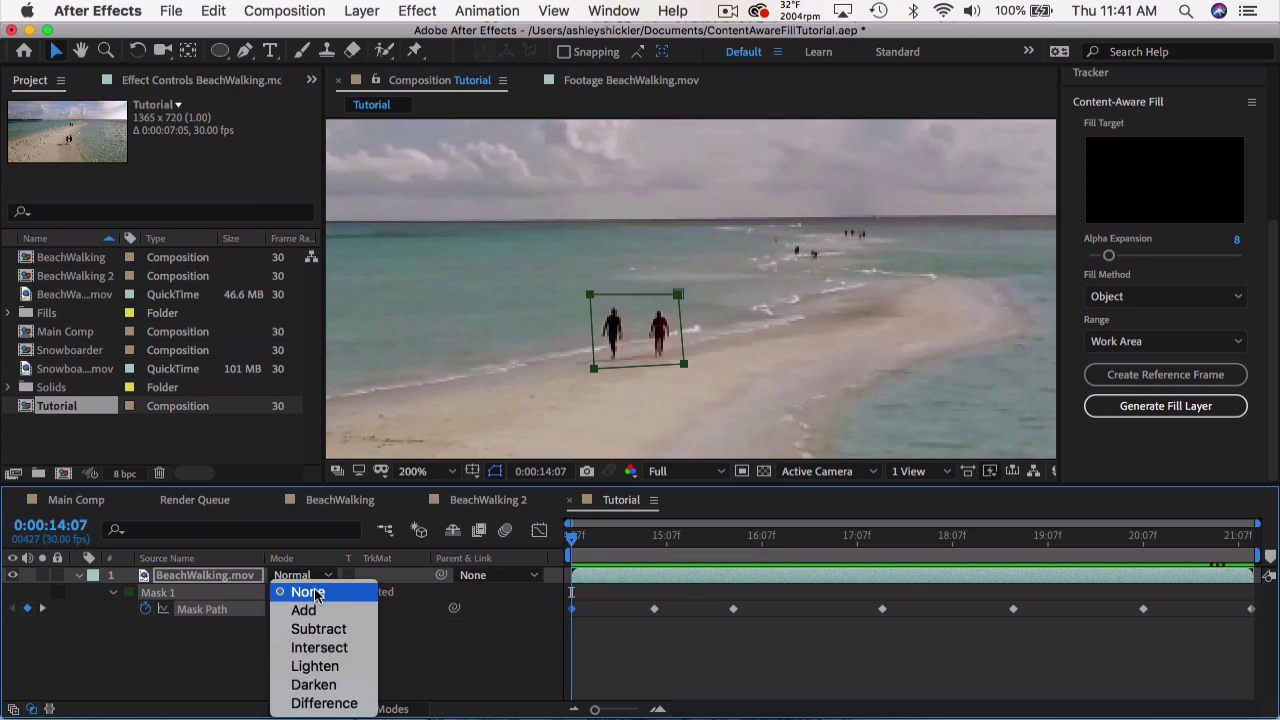
{"action": "left_click", "coordinate": [320, 629]}
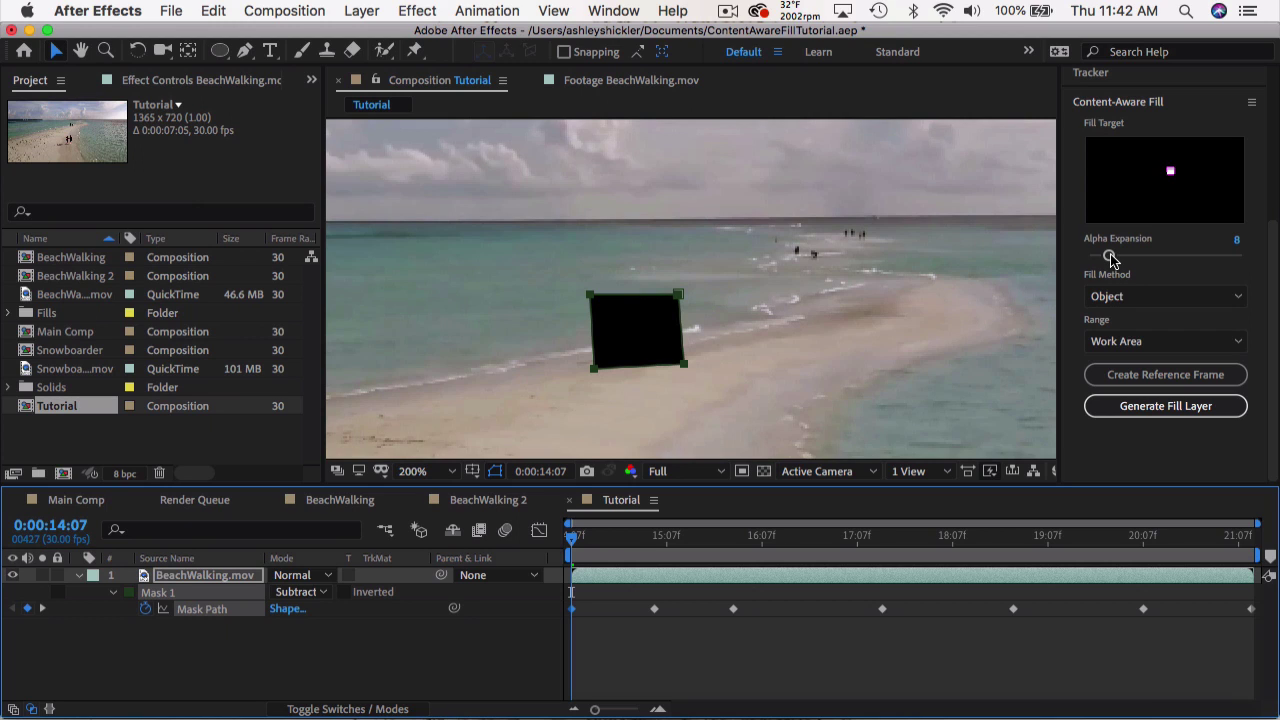
{"action": "mouse_move", "coordinate": [1112, 258]}
{"action": "left_mouse_down"}
{"action": "mouse_move", "coordinate": [1057, 263]}
{"action": "mouse_move", "coordinate": [1118, 257]}
{"action": "left_mouse_up"}
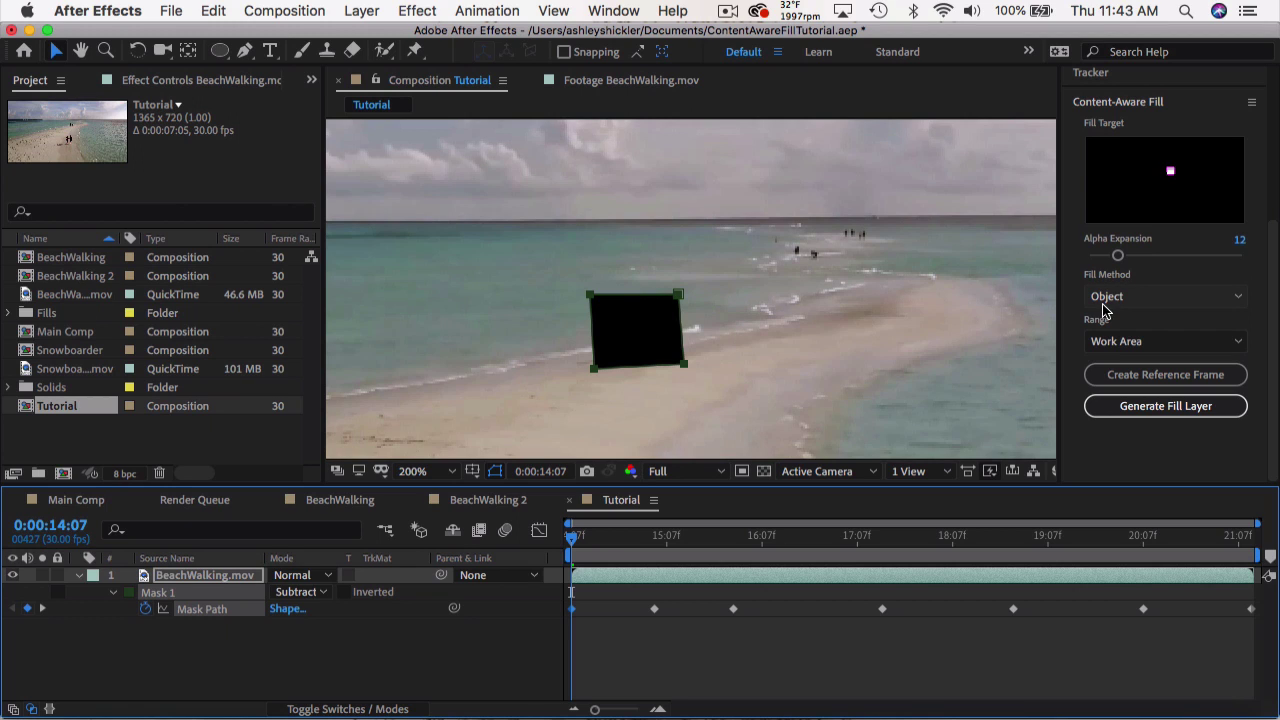
{"action": "left_click", "coordinate": [1144, 297]}
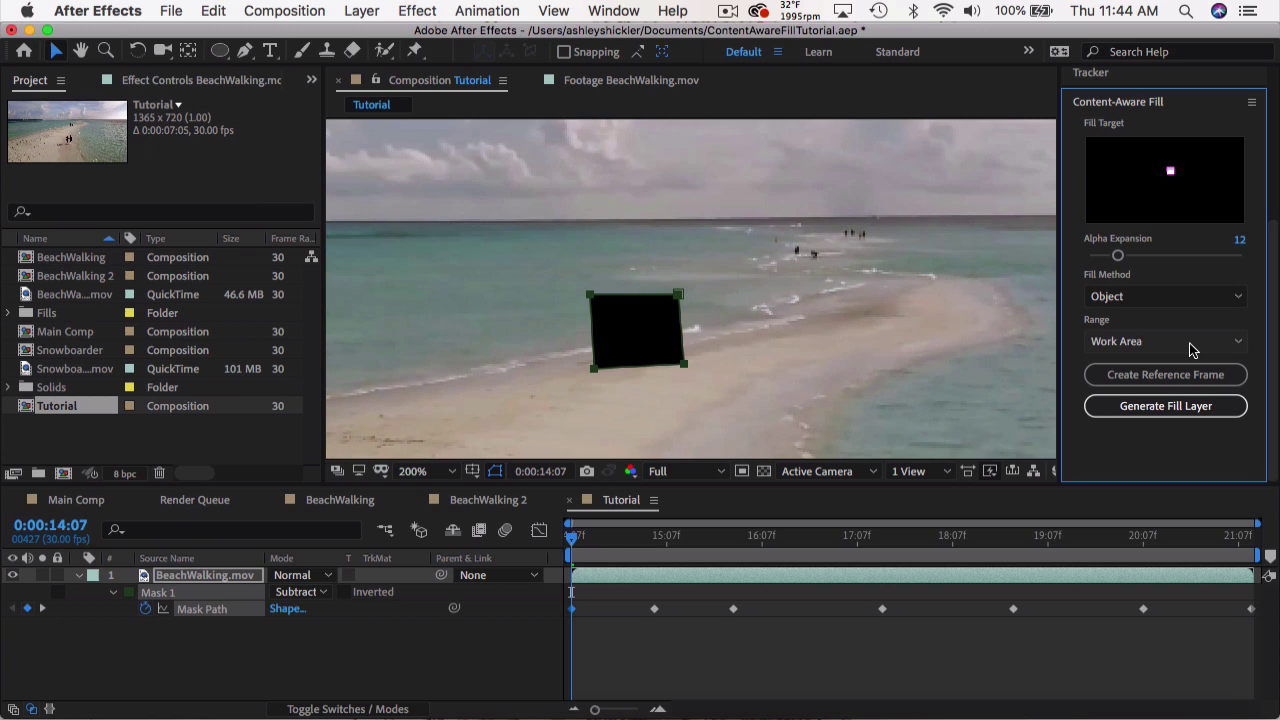
{"action": "left_click", "coordinate": [1188, 297]}
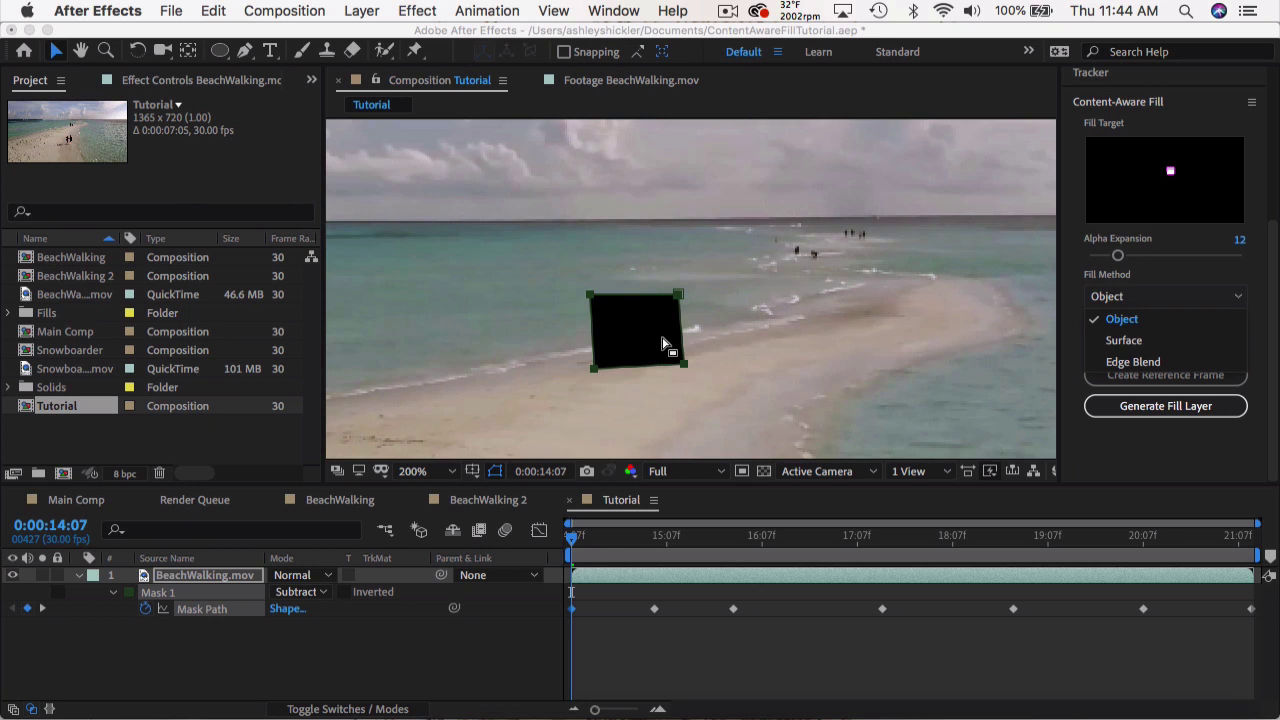
{"action": "left_click", "coordinate": [1141, 325]}
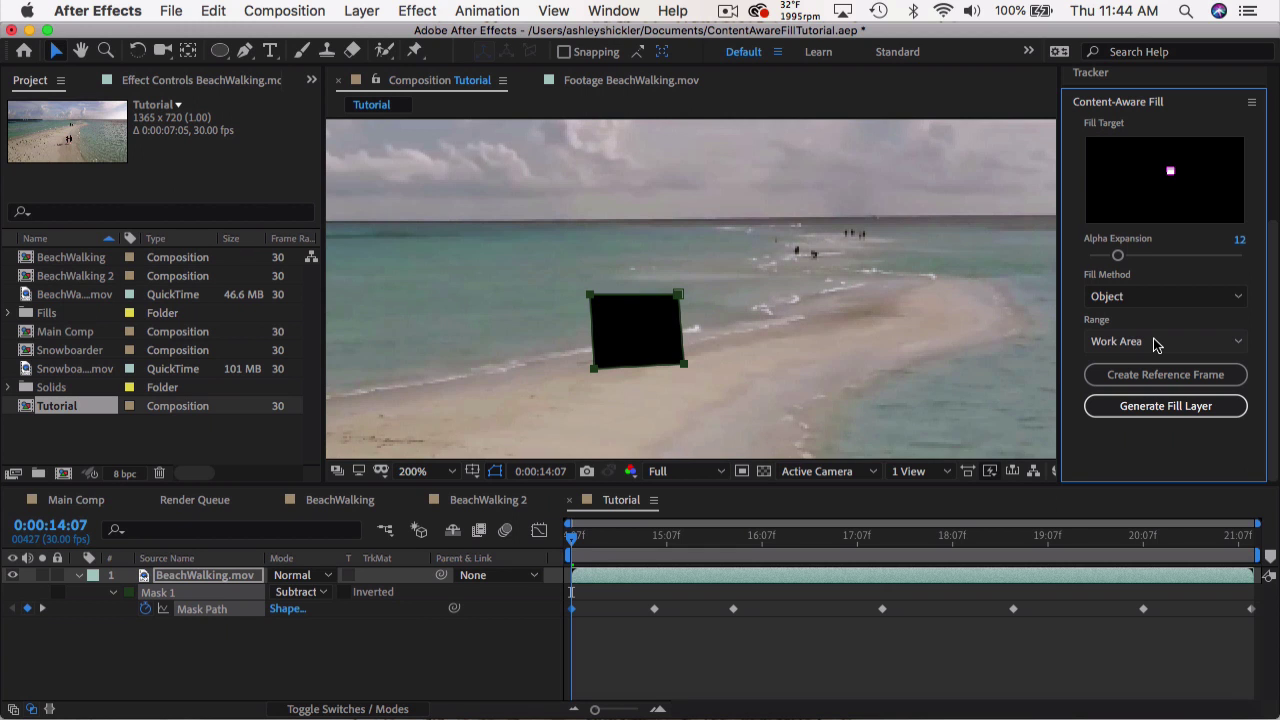
Step: Move to frame 0:00:18:13 and restore the work area to the full clip length
{"action": "left_click_drag", "start_coordinate": [922, 543], "coordinate": [873, 543]}
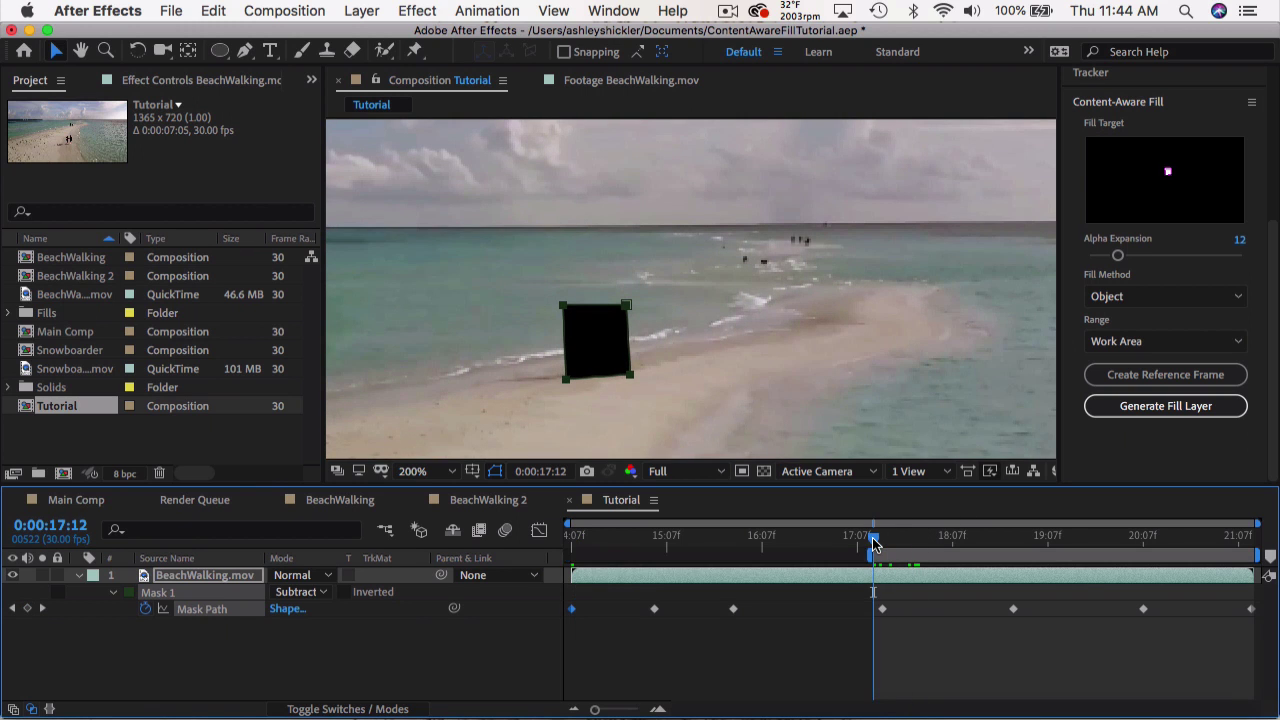
{"action": "left_click", "coordinate": [971, 540]}
{"action": "key", "text": "n"}
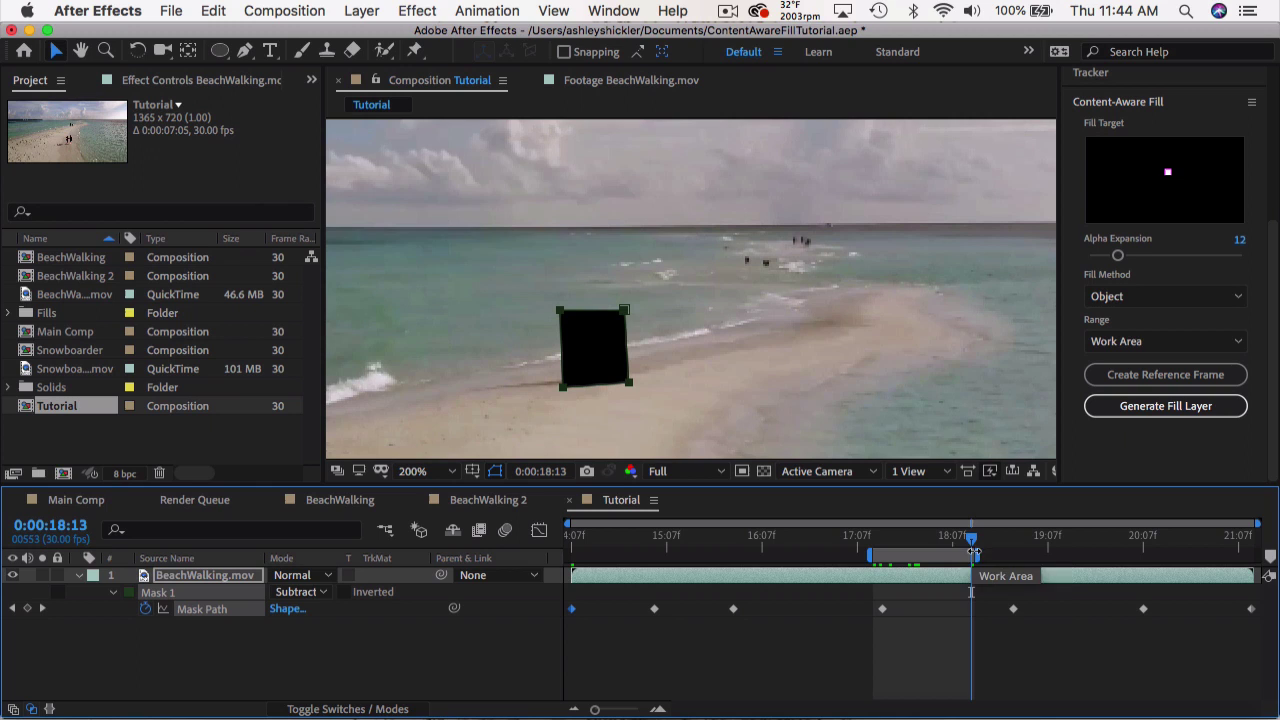
{"action": "left_click_drag", "start_coordinate": [973, 551], "coordinate": [1257, 551]}
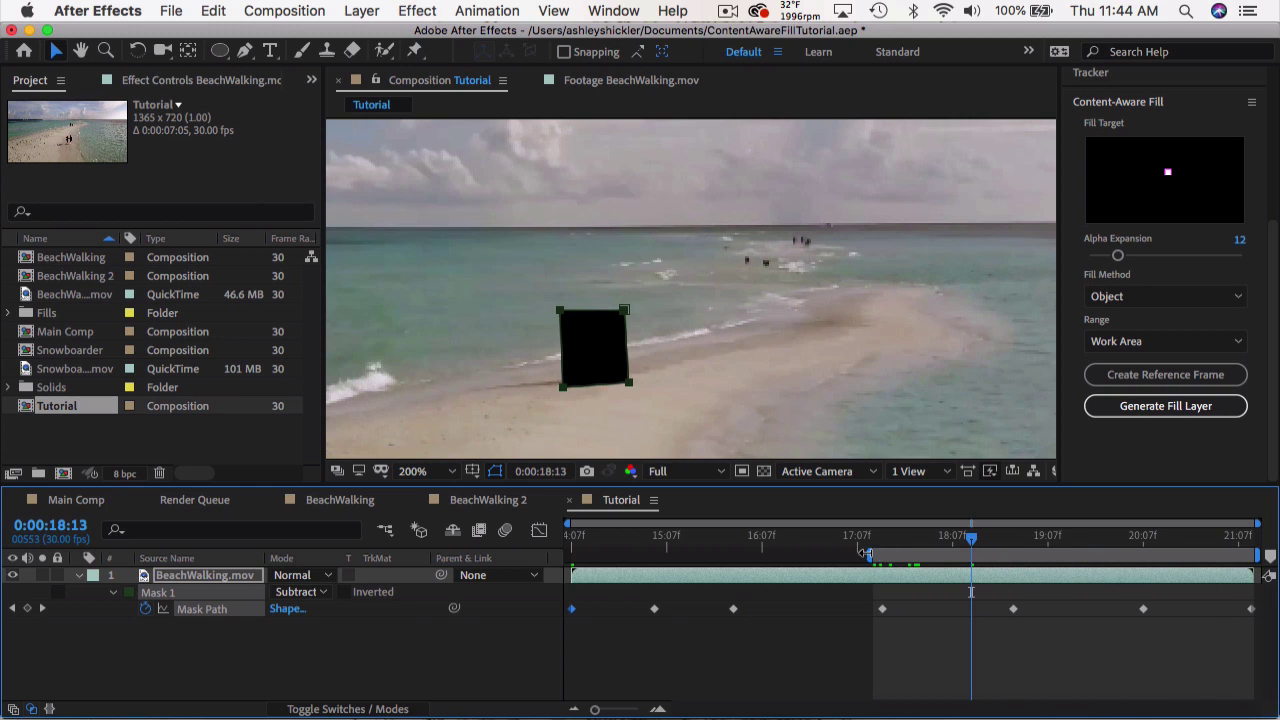
{"action": "left_click_drag", "start_coordinate": [865, 553], "coordinate": [570, 553]}
Step: Keep the fill Range on Work Area and view the comp at 100%
{"action": "left_click", "coordinate": [1236, 341]}
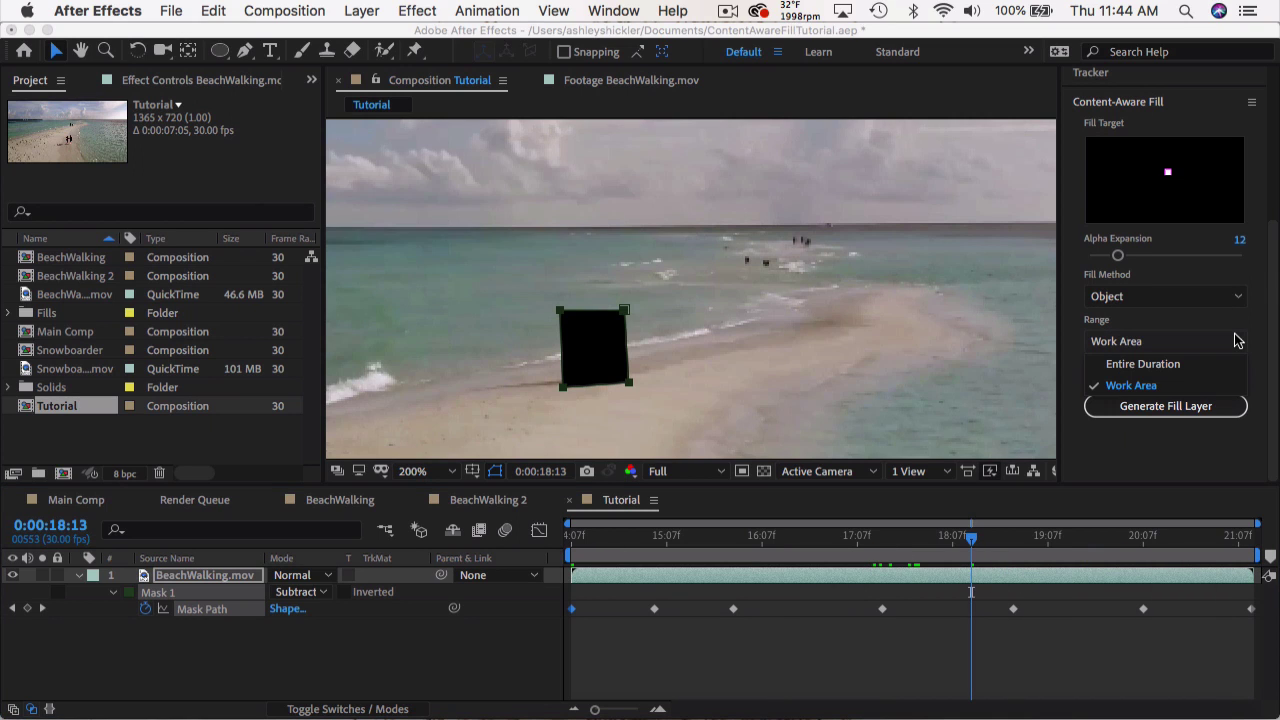
{"action": "left_click", "coordinate": [1209, 384]}
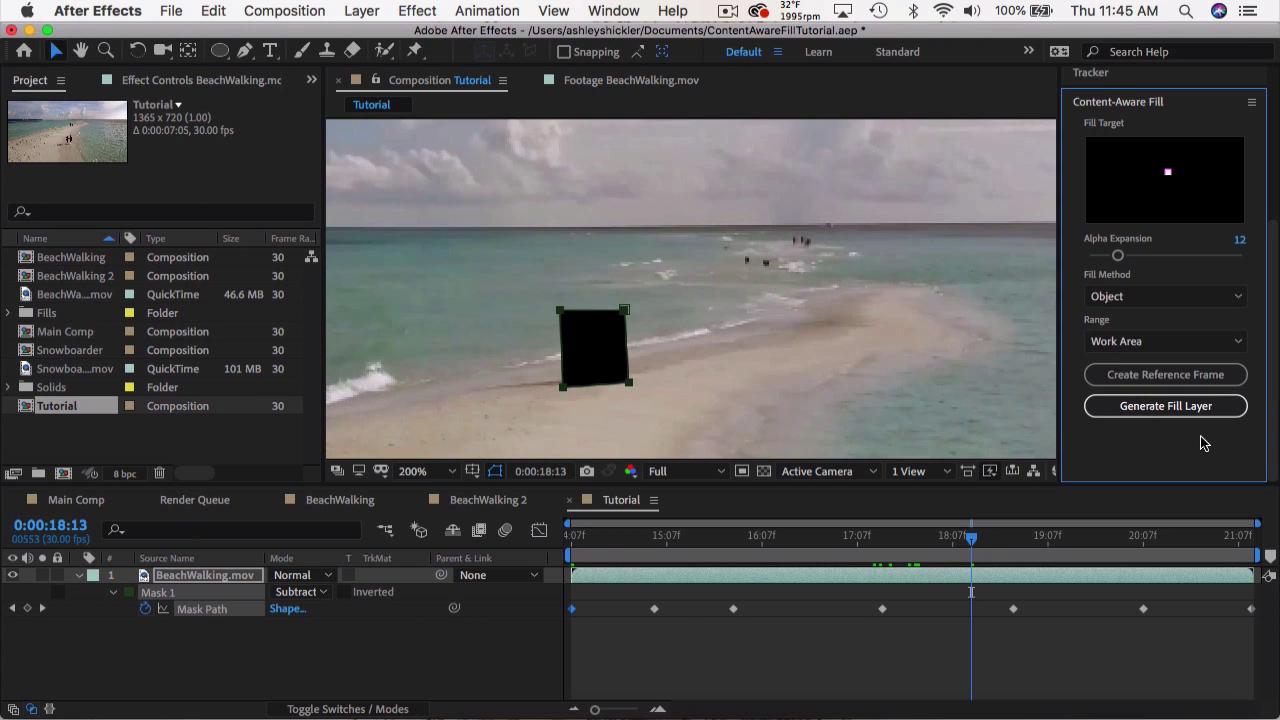
{"action": "key", "text": "comma"}
{"action": "key", "text": "comma"}
{"action": "key", "text": "comma"}
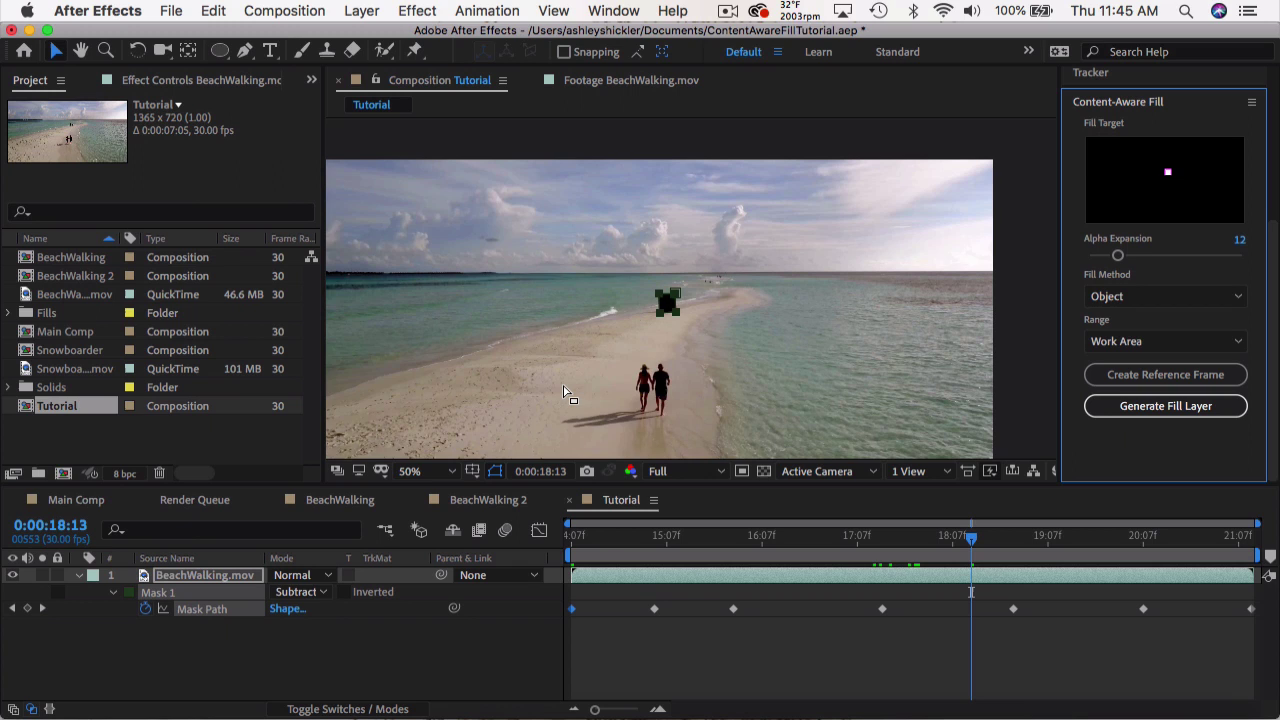
{"action": "key", "text": "slash"}
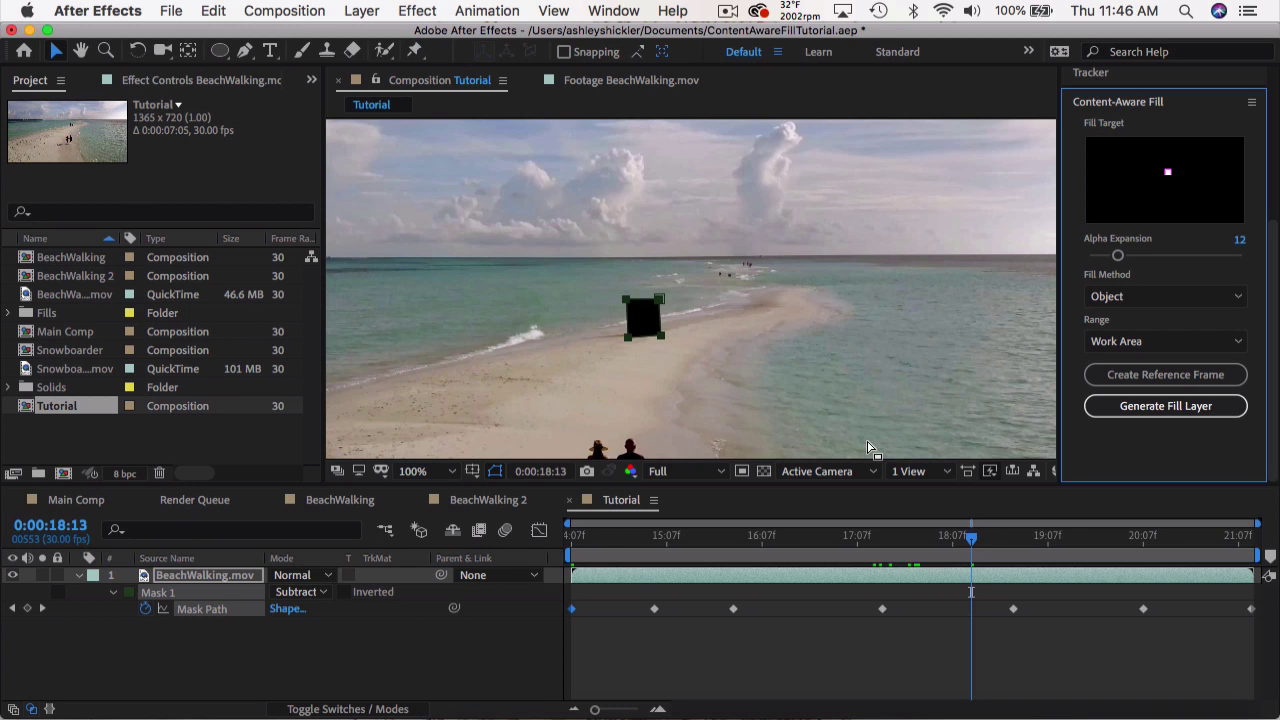
Step: Generate the Fill [000-214].png layer to replace the couple with sand and sea
{"action": "left_click", "coordinate": [1166, 407]}
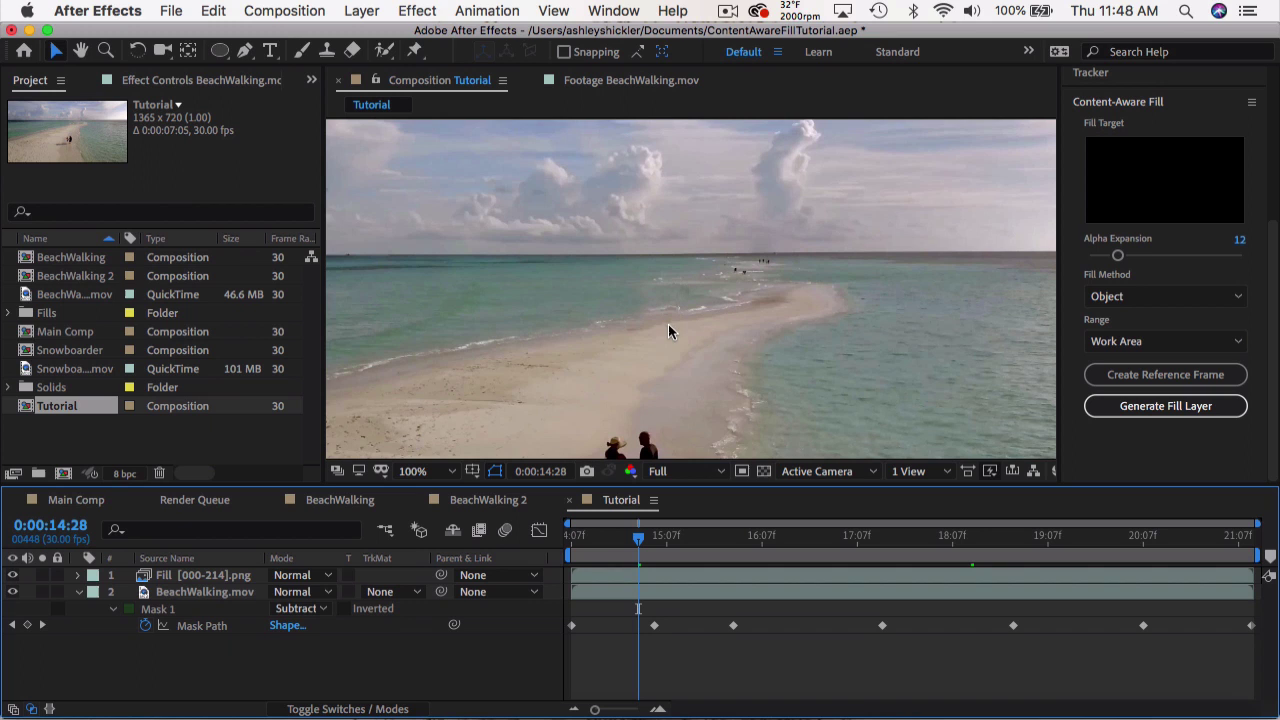
Step: At 0:00:16:10, solo the Fill layer to inspect the patch, then unsolo it
{"action": "left_click", "coordinate": [668, 538]}
{"action": "left_click_drag", "start_coordinate": [668, 538], "coordinate": [770, 538]}
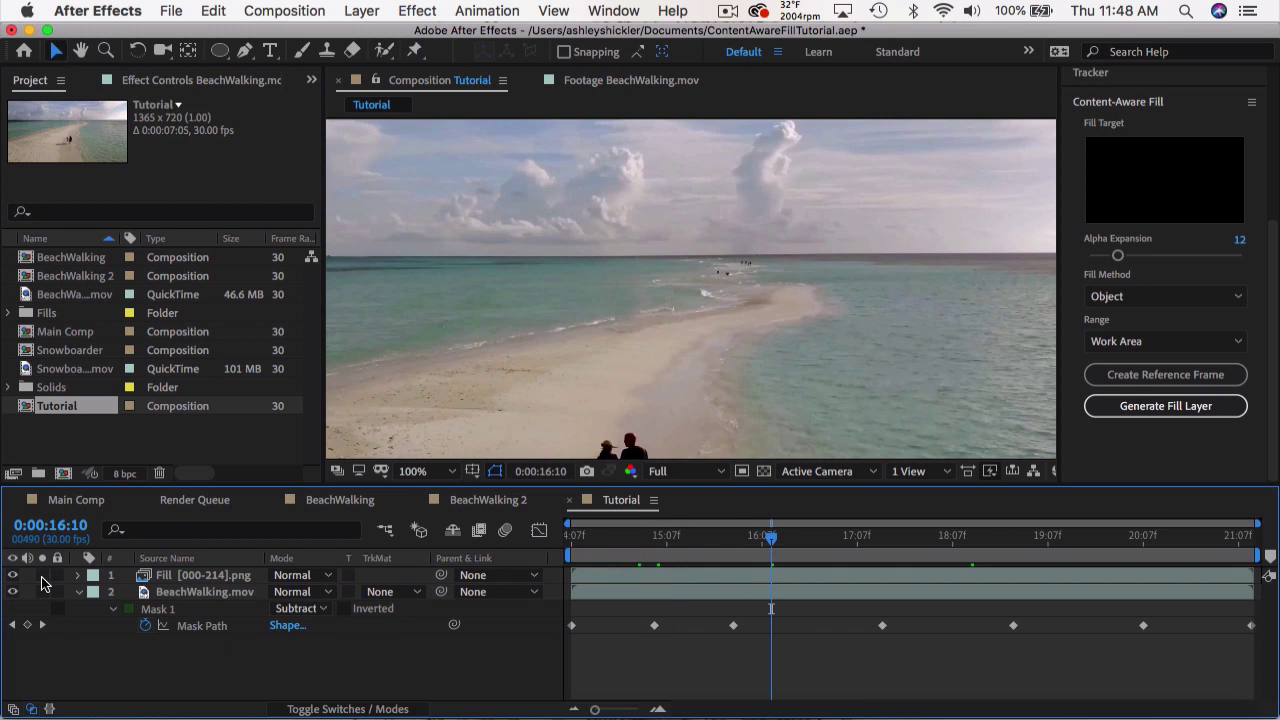
{"action": "left_click", "coordinate": [41, 575]}
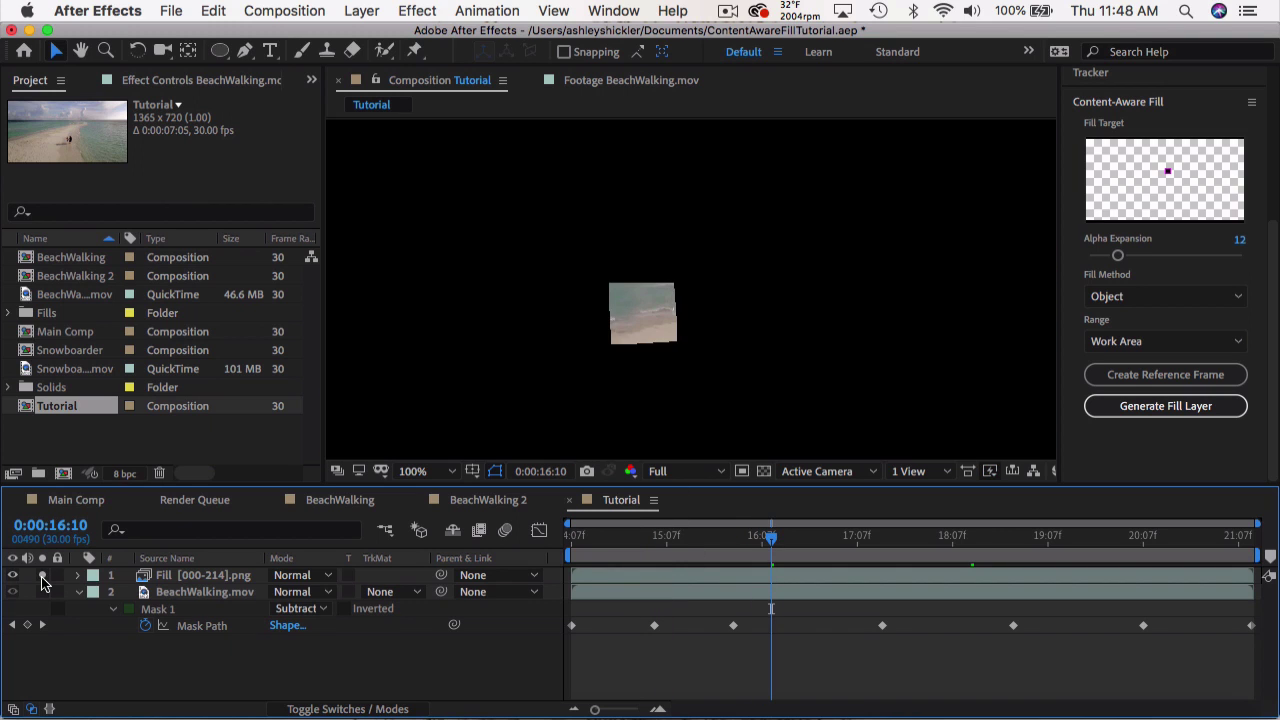
{"action": "left_click", "coordinate": [643, 350]}
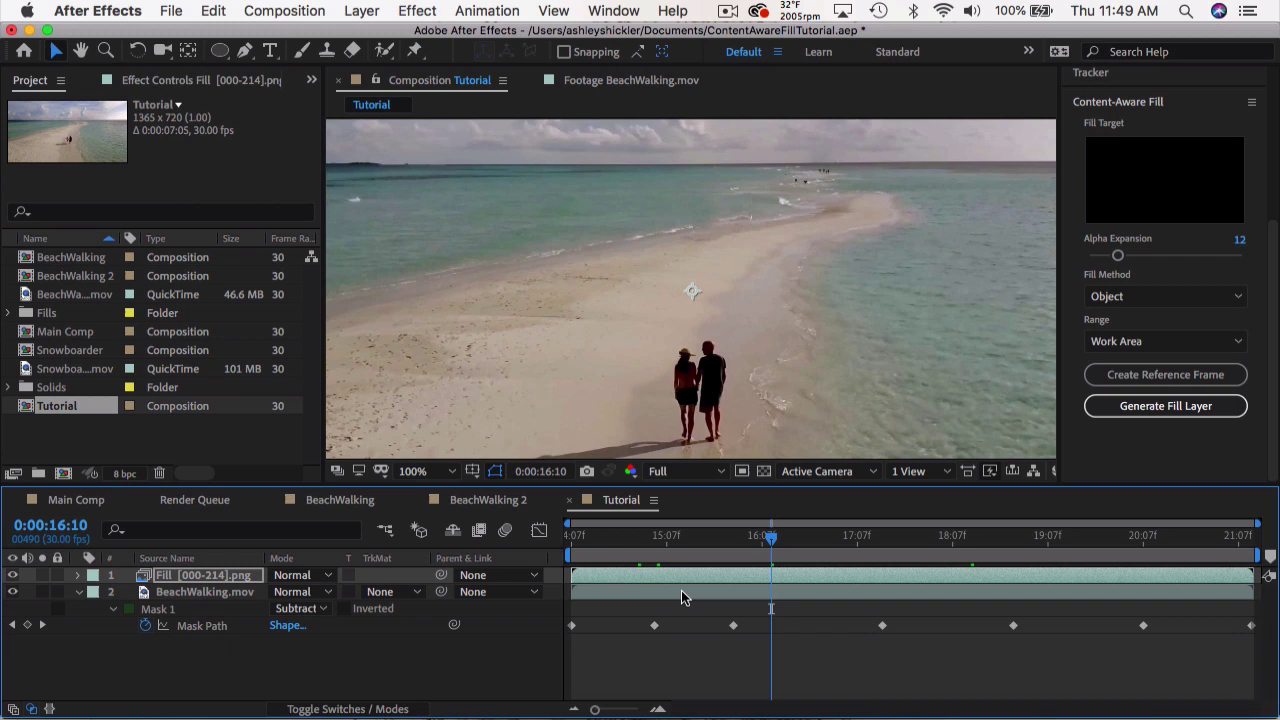
Step: Move the Fill [000-214].png layer beneath BeachWalking.mov
{"action": "left_click", "coordinate": [247, 578]}
{"action": "left_click_drag", "start_coordinate": [240, 578], "coordinate": [247, 637]}
{"action": "left_click", "coordinate": [203, 577]}
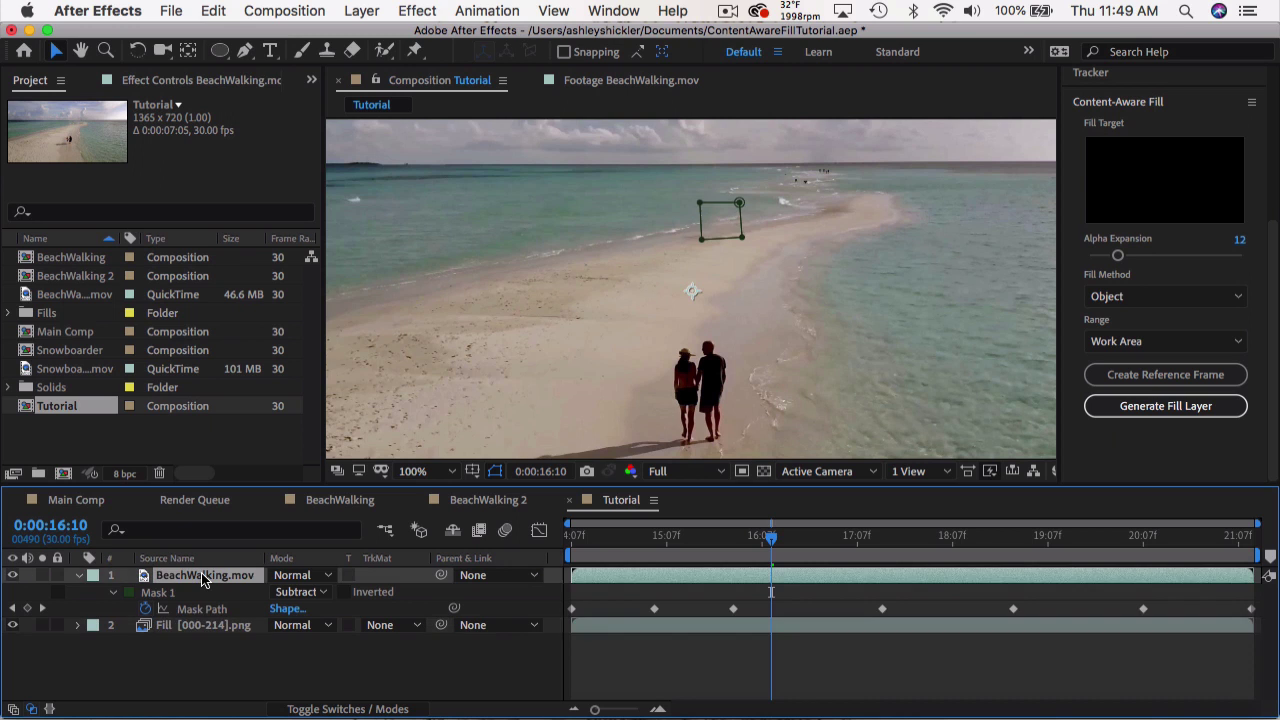
Step: Feather BeachWalking.mov's mask, trying 17 and 3 before settling on 41 pixels
{"action": "key", "text": "m"}
{"action": "key", "text": "m"}
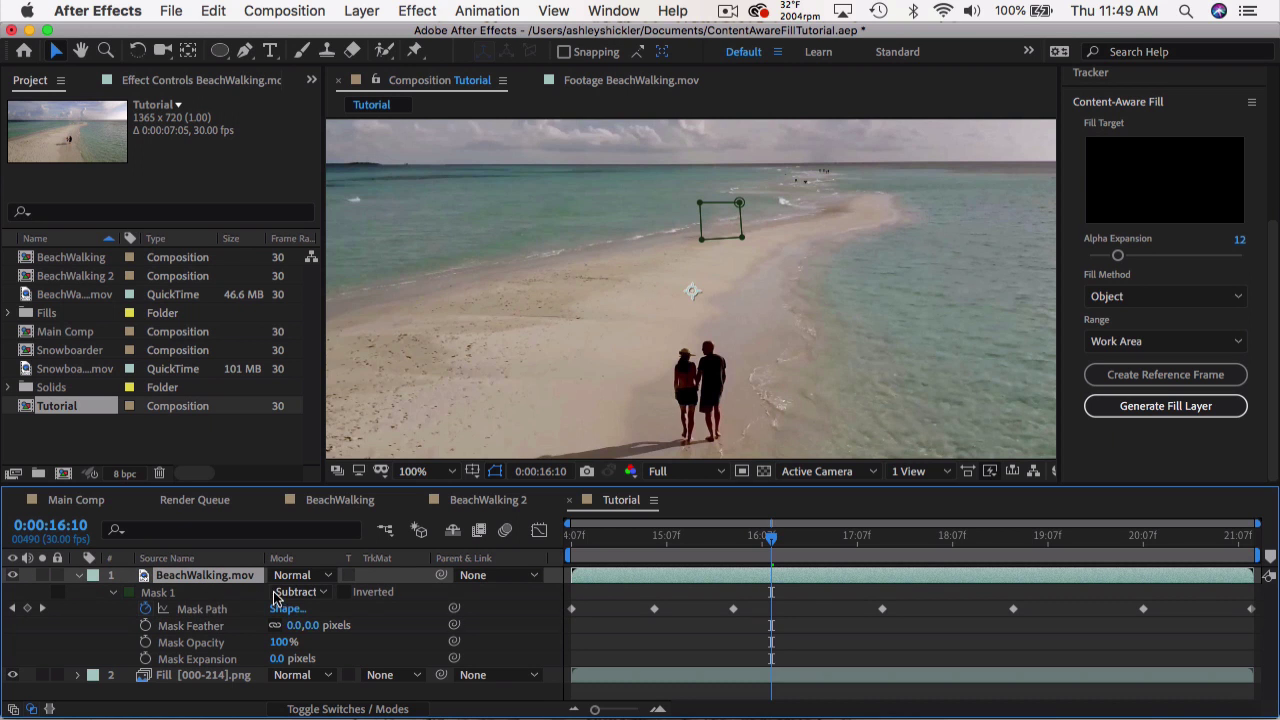
{"action": "key", "text": "period"}
{"action": "left_click_drag", "start_coordinate": [314, 625], "coordinate": [333, 625]}
{"action": "left_click", "coordinate": [333, 625]}
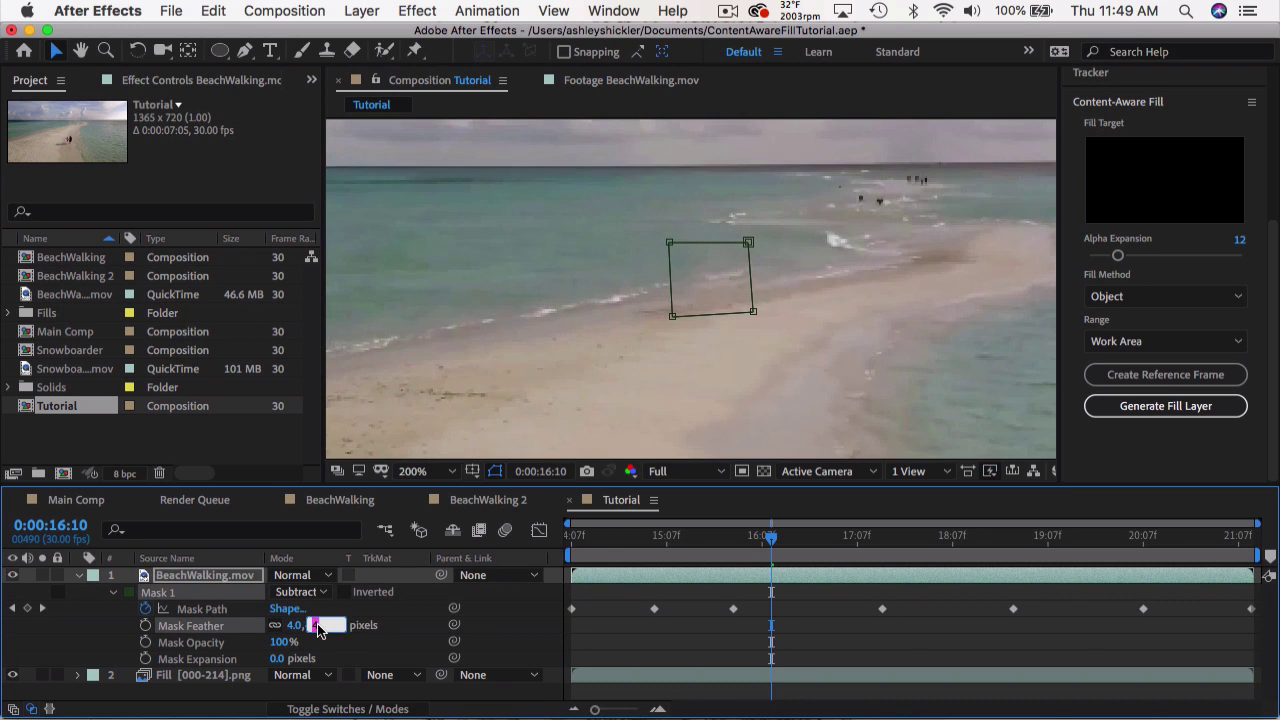
{"action": "type", "text": "3"}
{"action": "key", "text": "Return"}
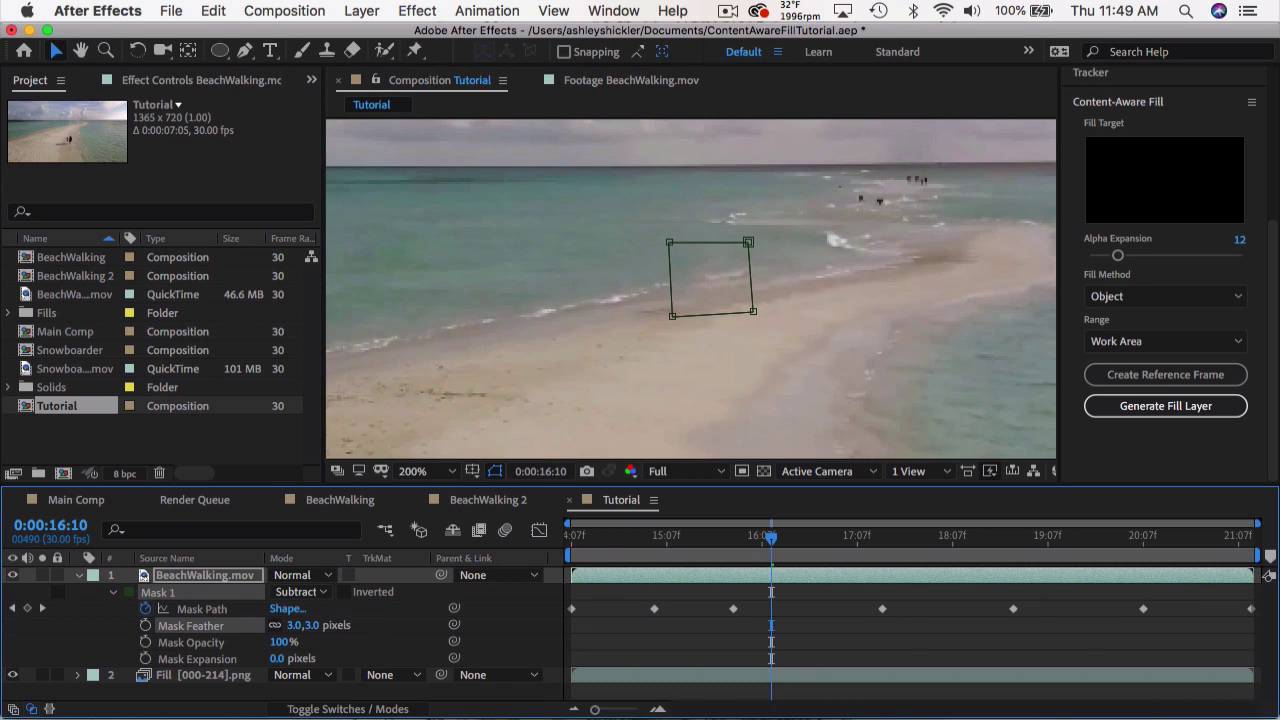
{"action": "left_click", "coordinate": [684, 641]}
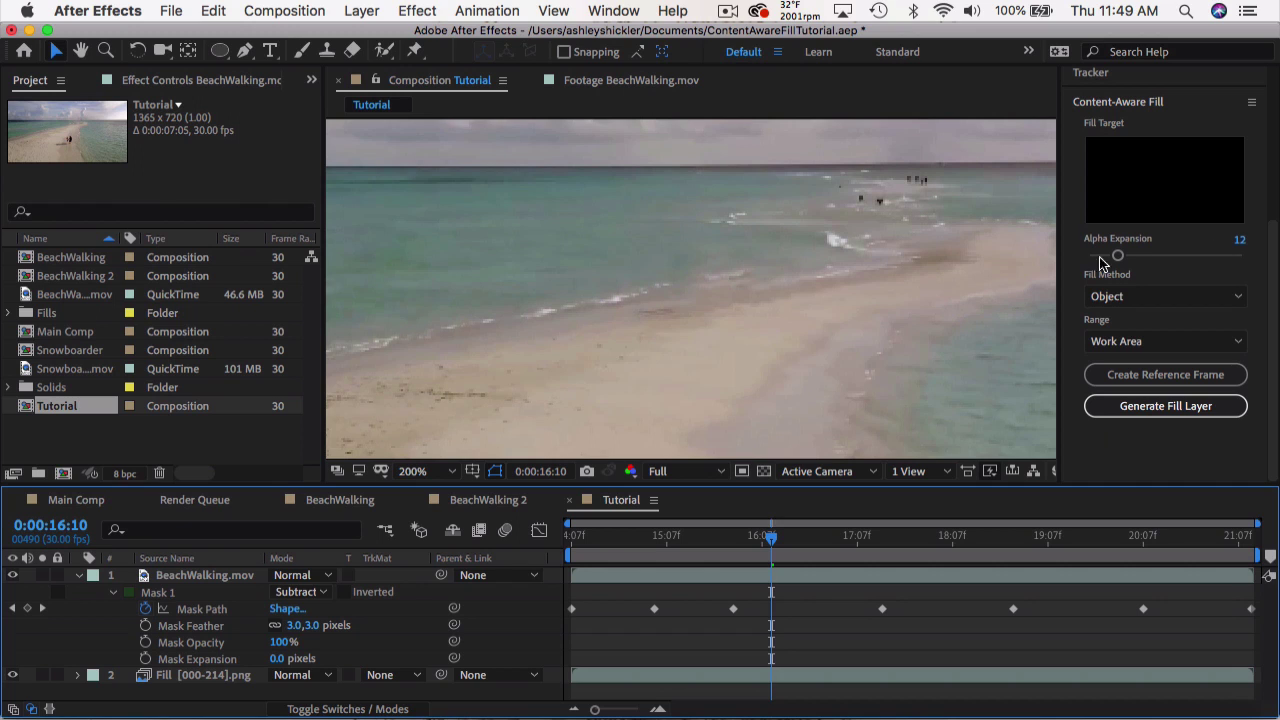
{"action": "left_click_drag", "start_coordinate": [310, 625], "coordinate": [370, 628]}
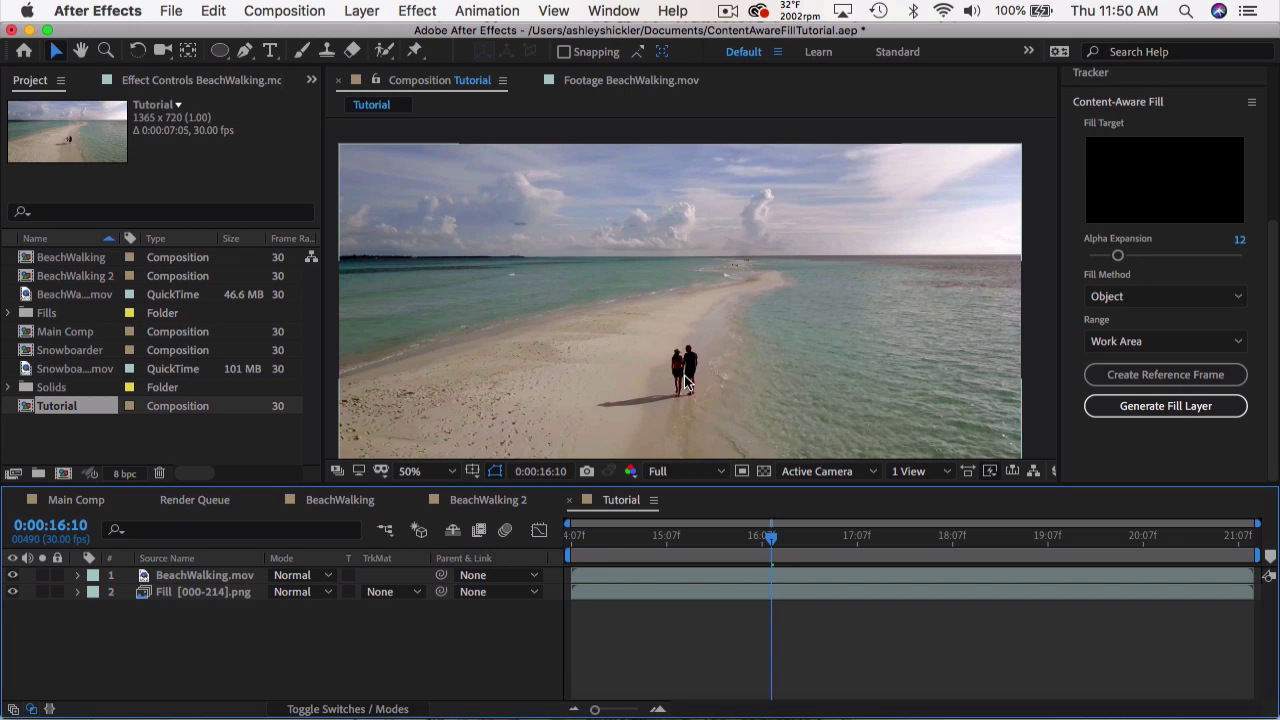
Step: Select the Fill [000-214].png layer with the full beach frame in view
{"action": "left_click", "coordinate": [244, 591]}
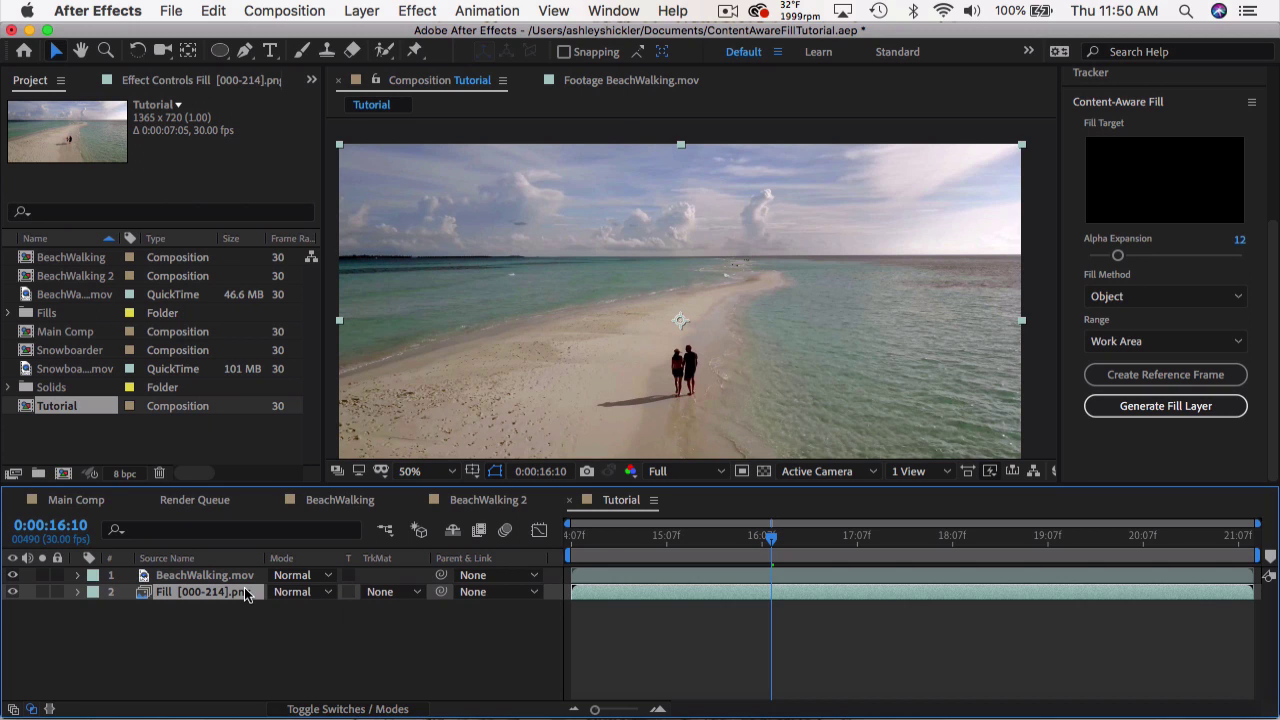
Step: Review the Content-Aware Fill Settings and close them with OK
{"action": "left_click", "coordinate": [1251, 103]}
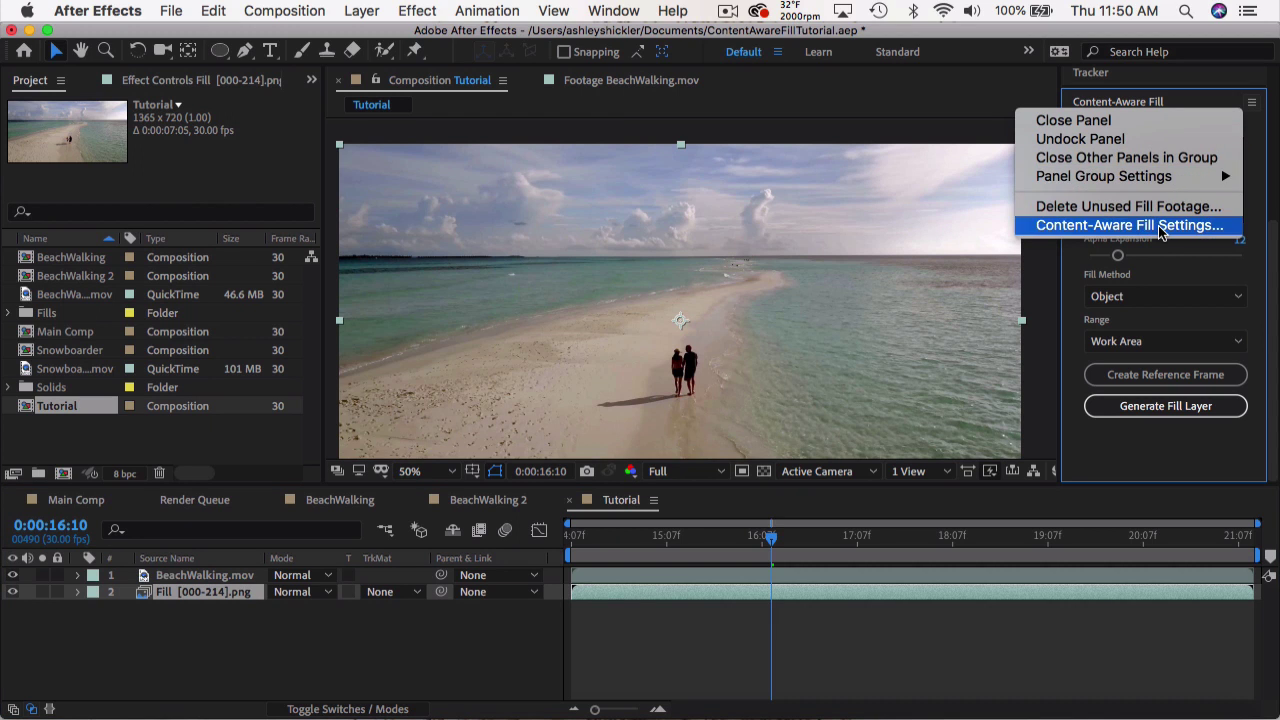
{"action": "left_click", "coordinate": [1129, 225]}
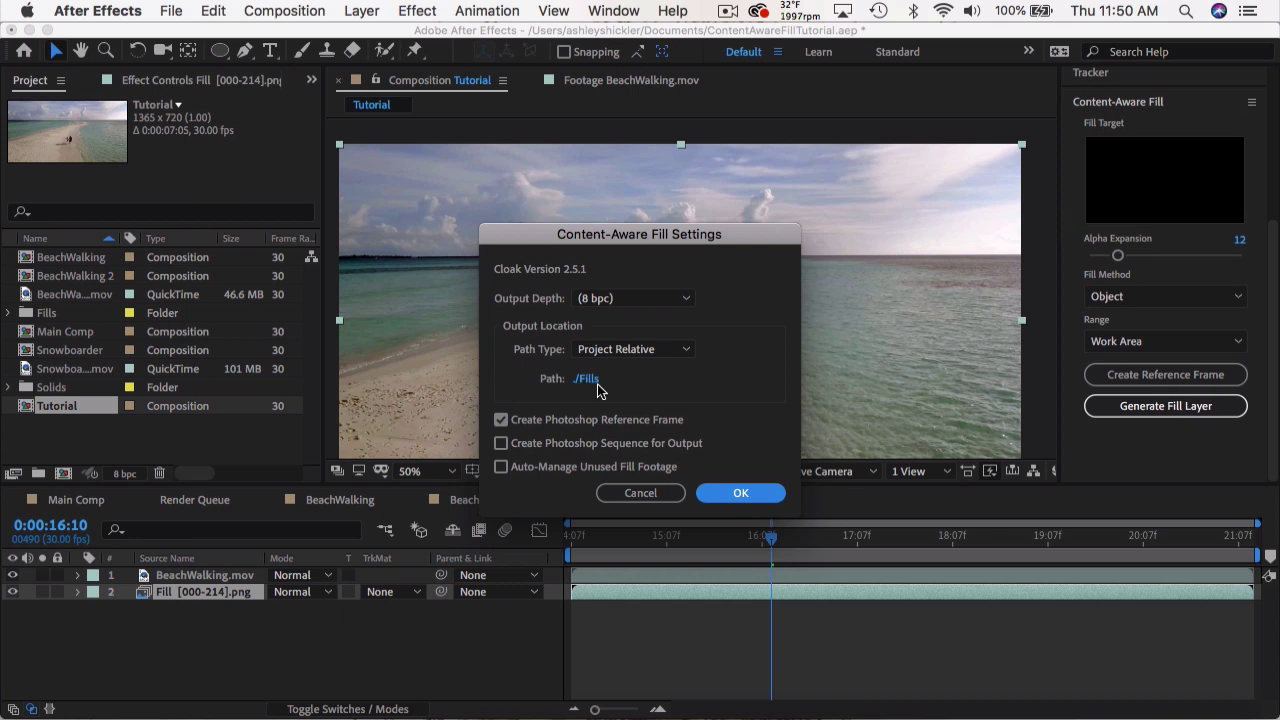
{"action": "left_click", "coordinate": [666, 494]}
Step: Reveal the Fill layer's 000000 folder of PNG frames in Finder
{"action": "right_click", "coordinate": [243, 593]}
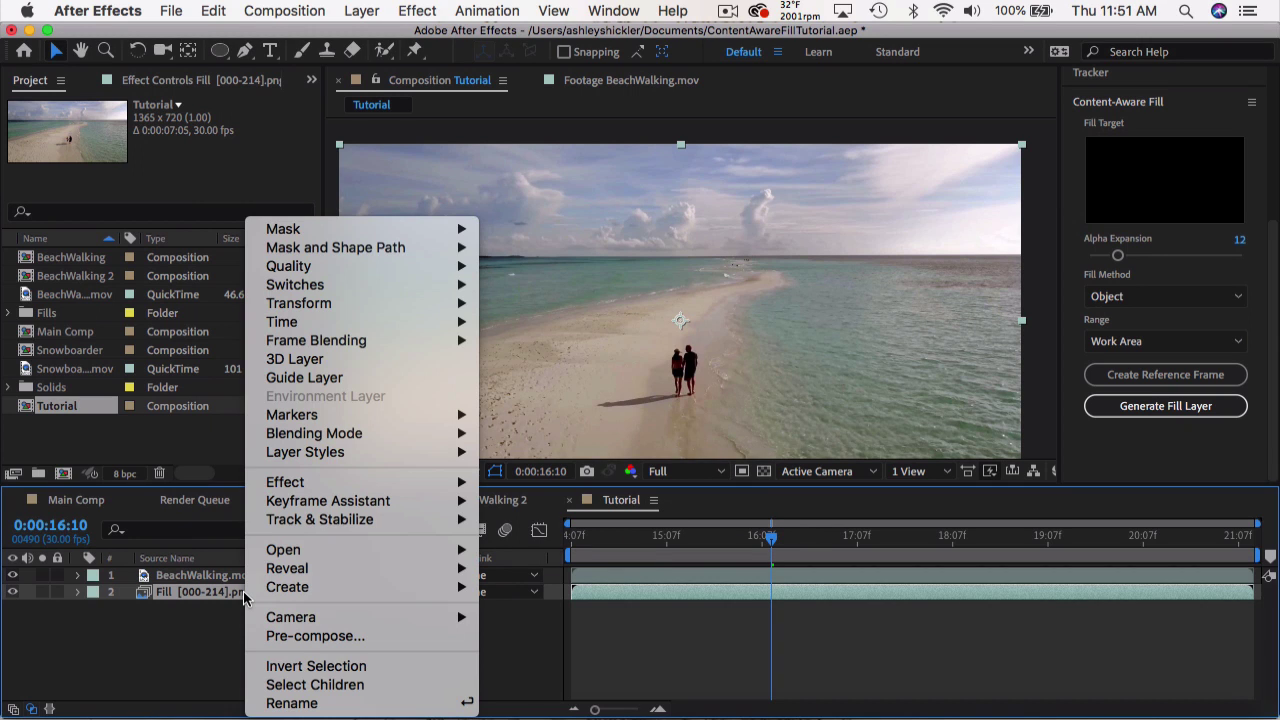
{"action": "mouse_move", "coordinate": [420, 568]}
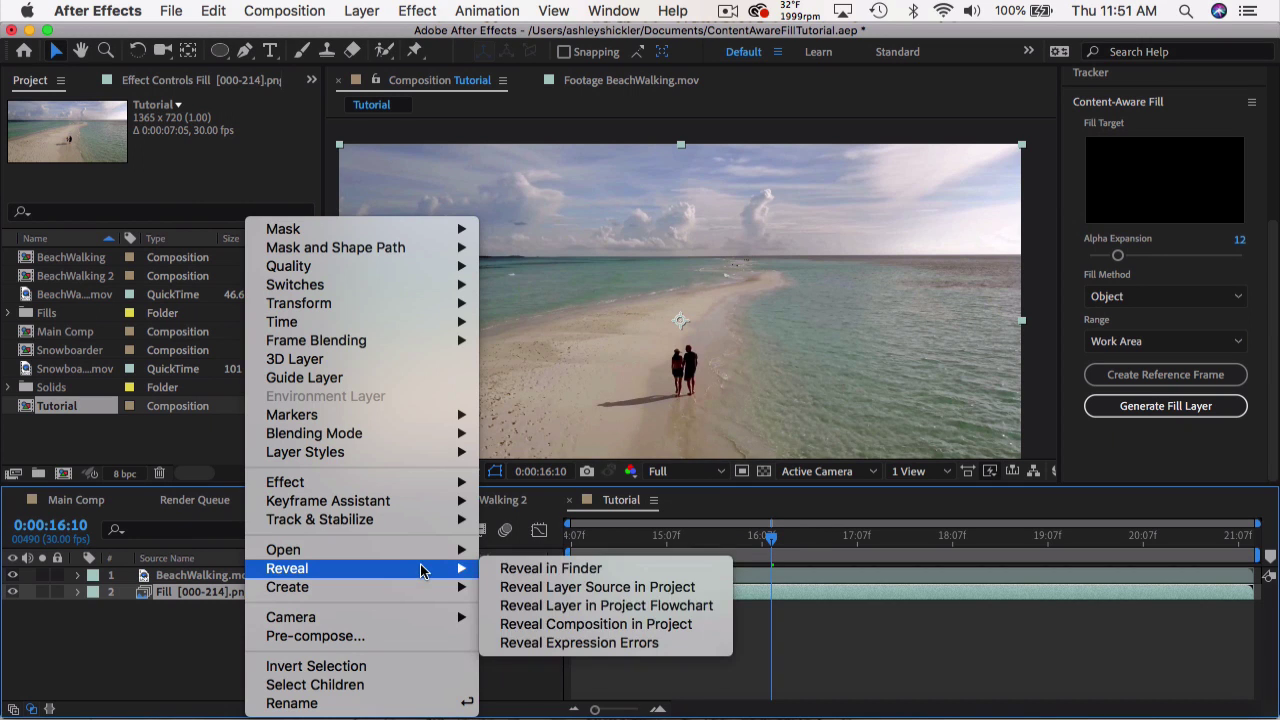
{"action": "left_click", "coordinate": [619, 570]}
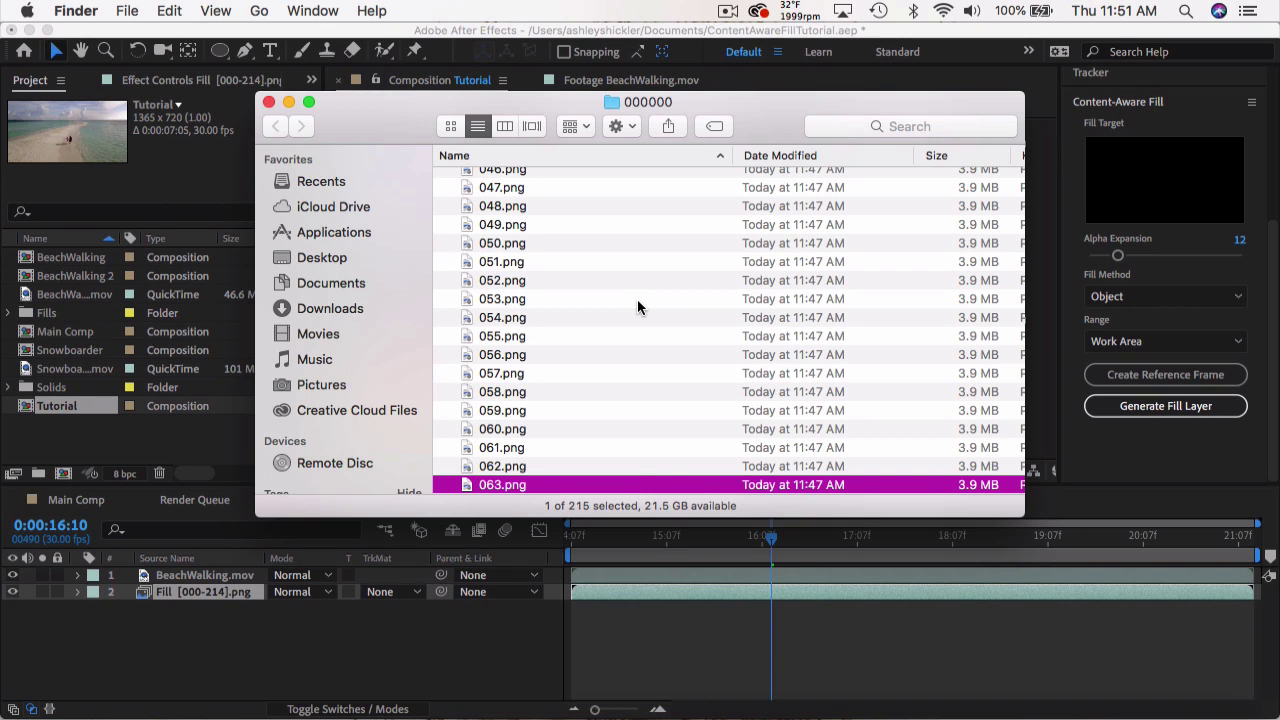
Step: Close the 000000 Finder window to return to the After Effects Tutorial composition
{"action": "scroll", "coordinate": [637, 299], "scroll_direction": "down", "scroll_amount": 2}
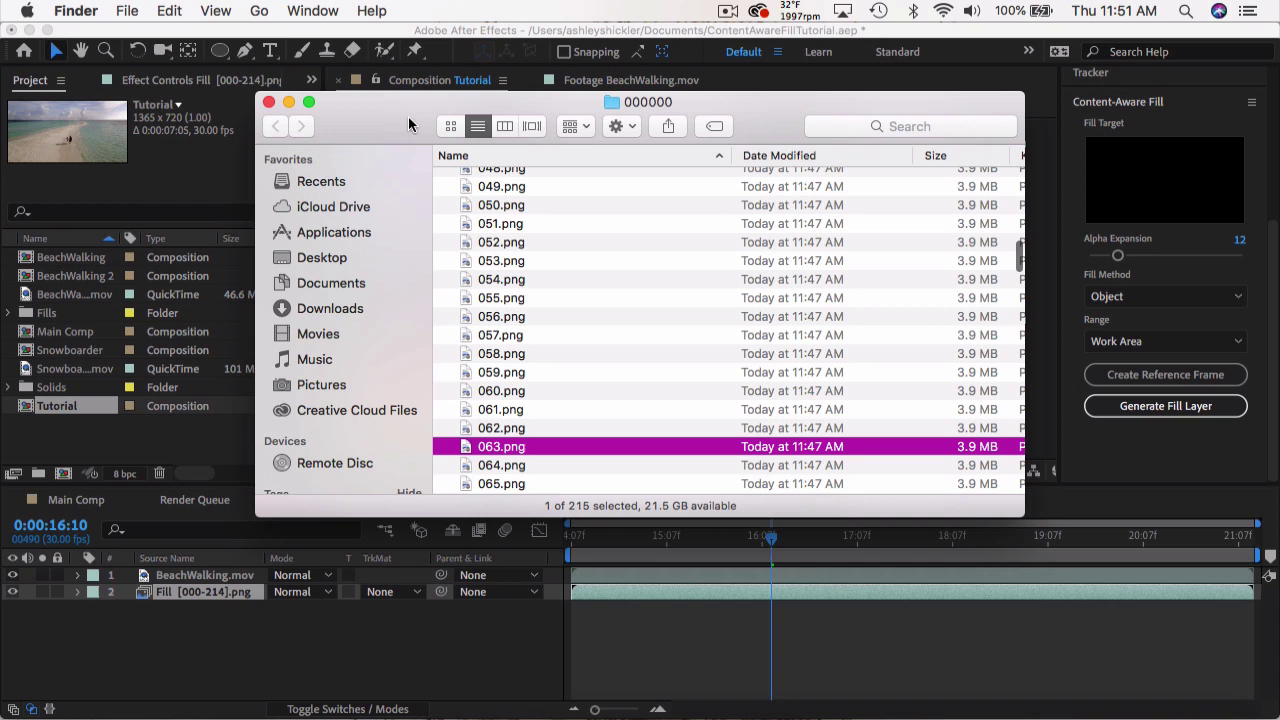
{"action": "left_click_drag", "start_coordinate": [700, 102], "coordinate": [704, 120]}
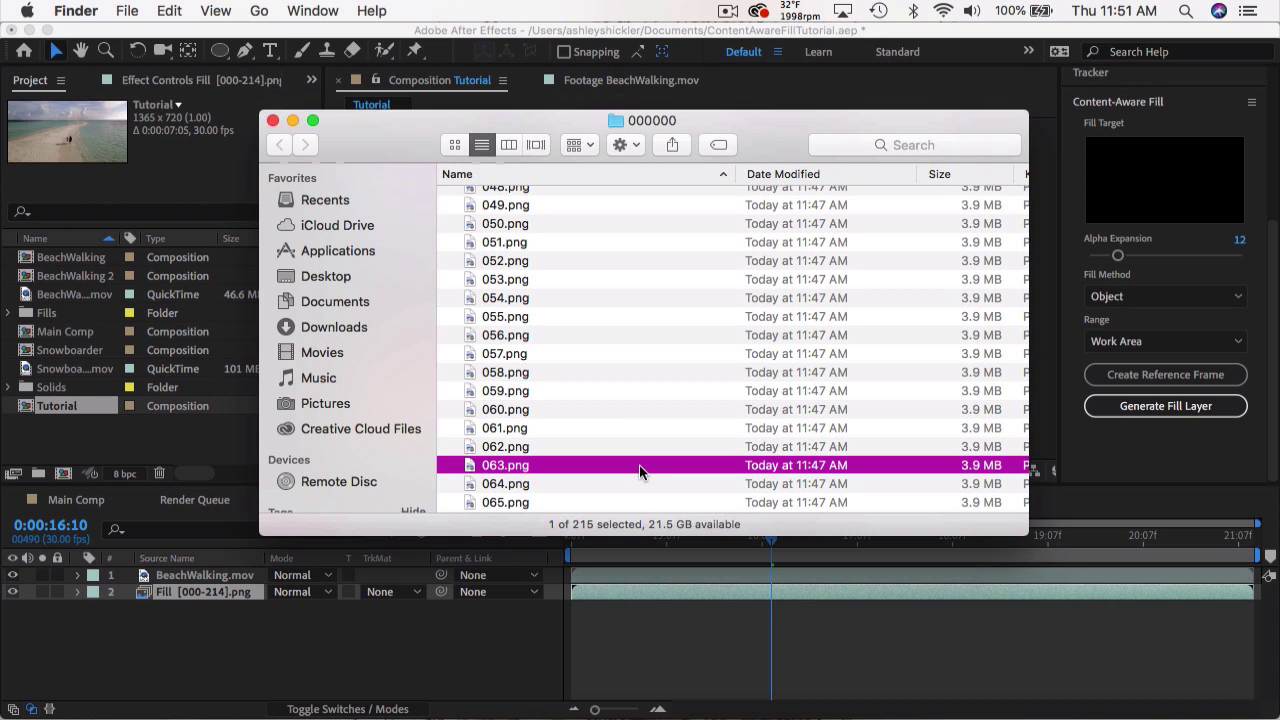
{"action": "left_click", "coordinate": [272, 120]}
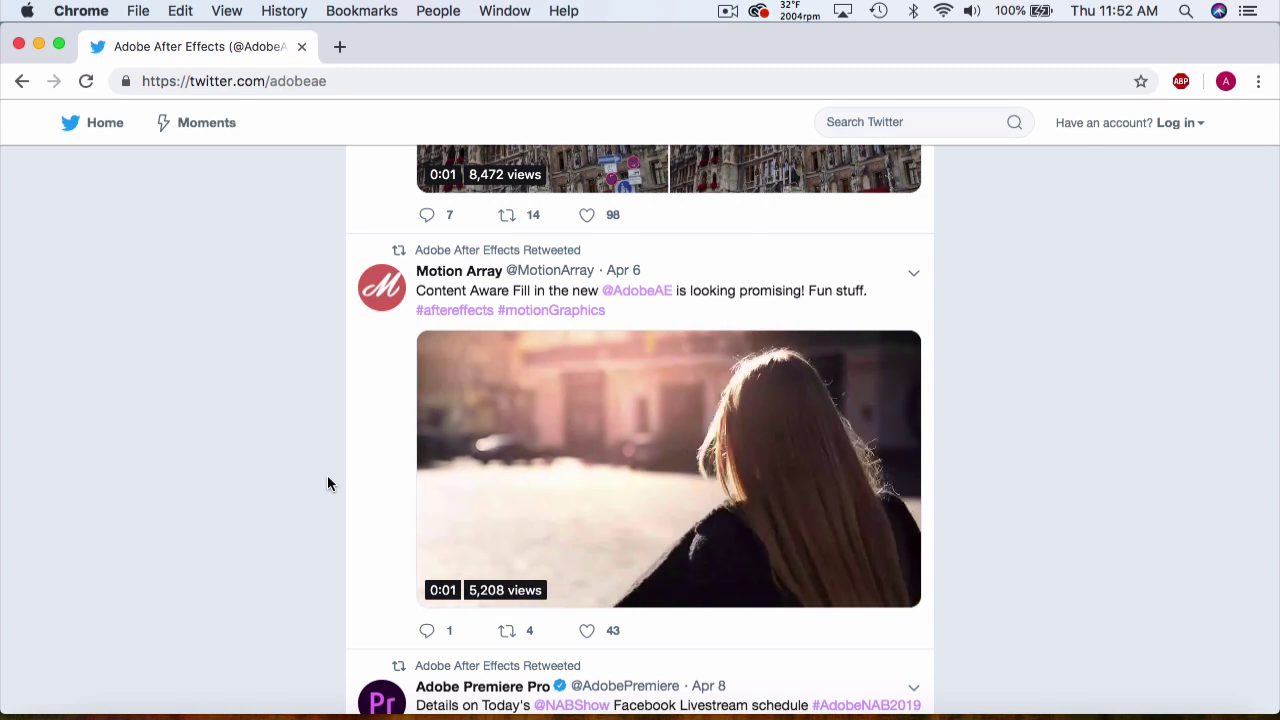
Step: Scroll up through the Adobe After Effects tweets to the Munich Content-Aware Fill clip
{"action": "scroll", "coordinate": [328, 482], "scroll_direction": "up", "scroll_amount": 4}
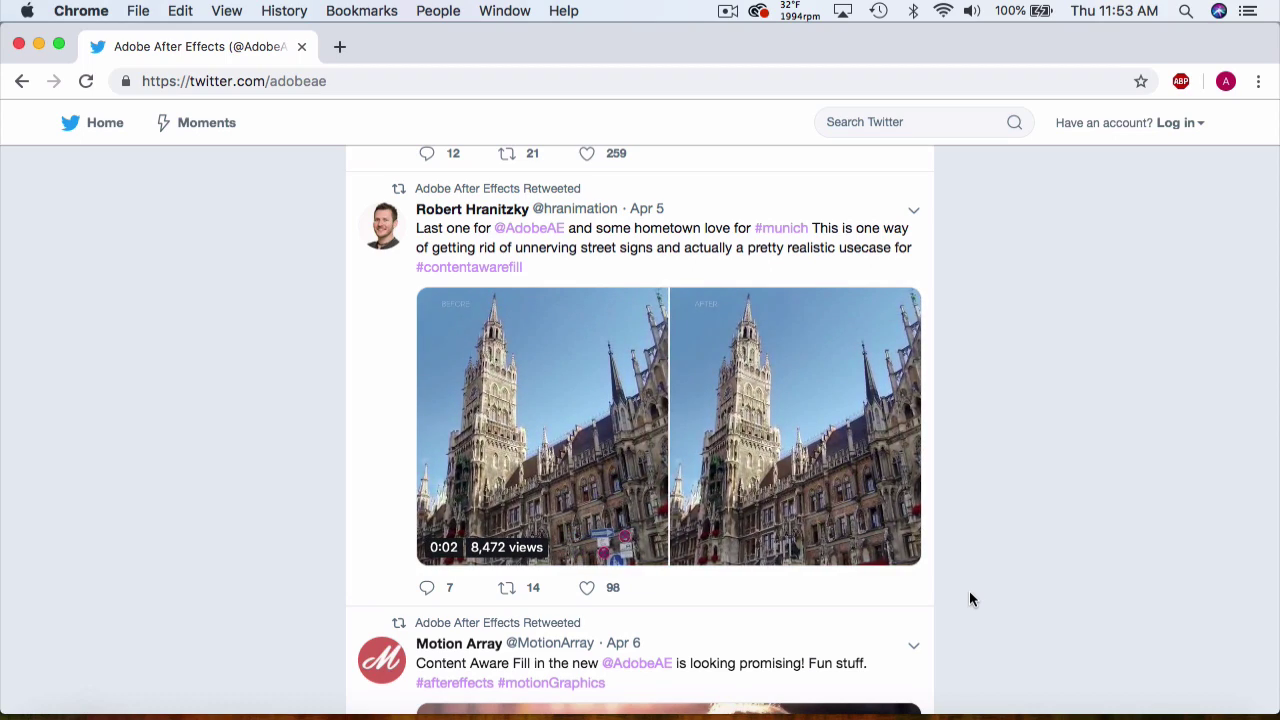
{"action": "key", "text": "super+Tab"}
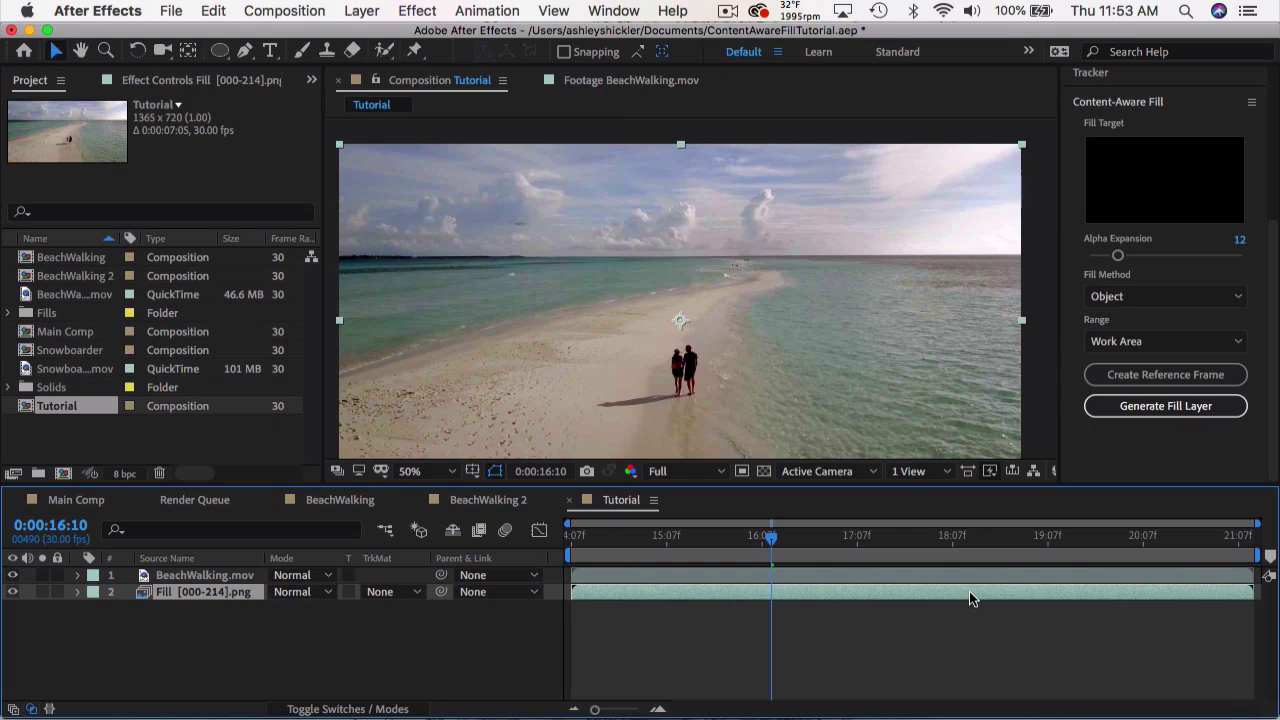